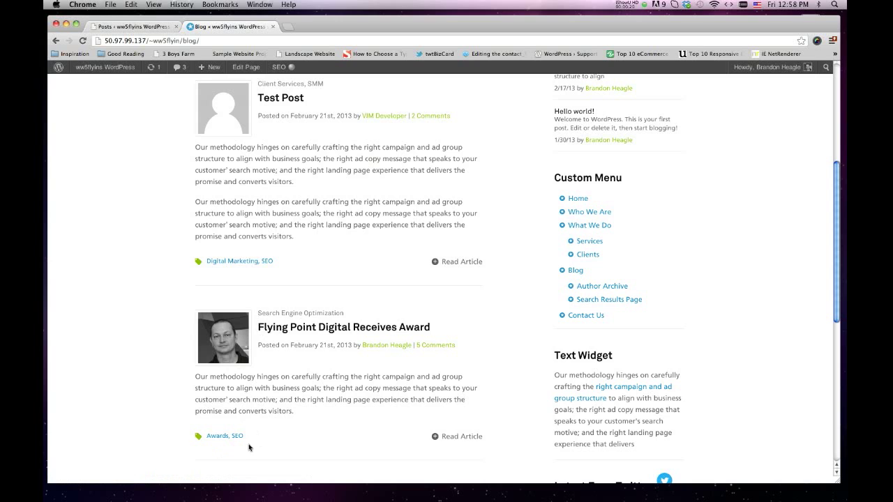
Look through the live blog page's post list and its sidebar search, featured posts, custom menu, text and Twitter widgets.
{"action": "scroll", "coordinate": [713, 230], "scroll_direction": "up", "scroll_amount": 5}
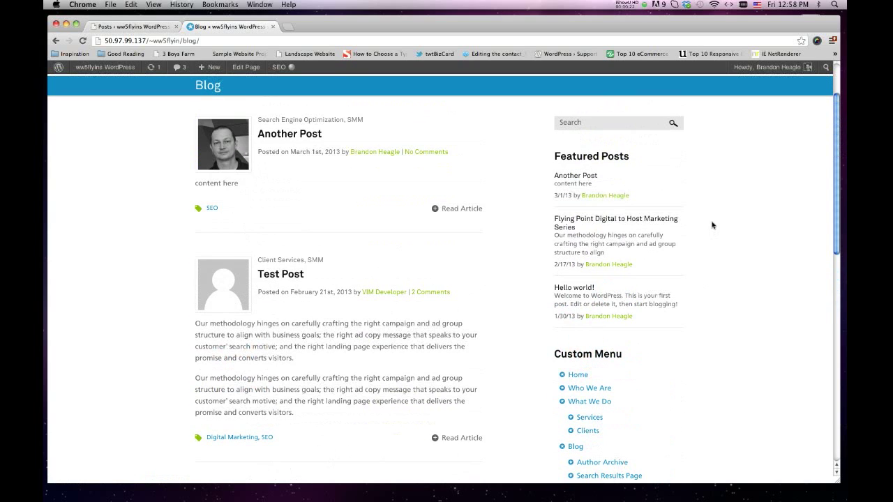
{"action": "left_click", "coordinate": [618, 121]}
{"action": "scroll", "coordinate": [733, 287], "scroll_direction": "down", "scroll_amount": 4}
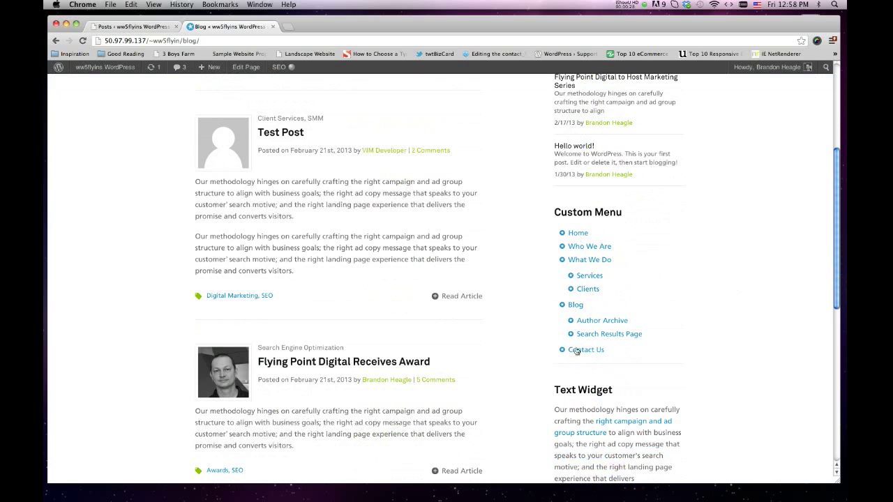
{"action": "scroll", "coordinate": [683, 258], "scroll_direction": "down", "scroll_amount": 2}
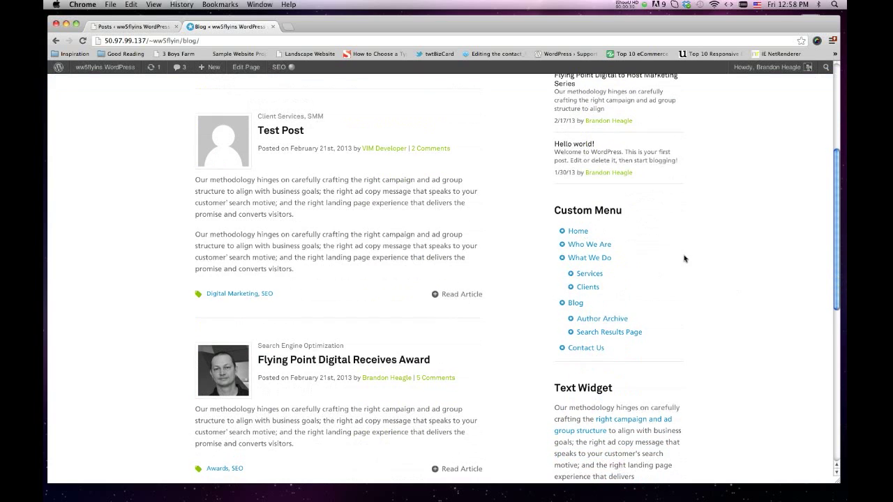
{"action": "scroll", "coordinate": [686, 260], "scroll_direction": "down", "scroll_amount": 3}
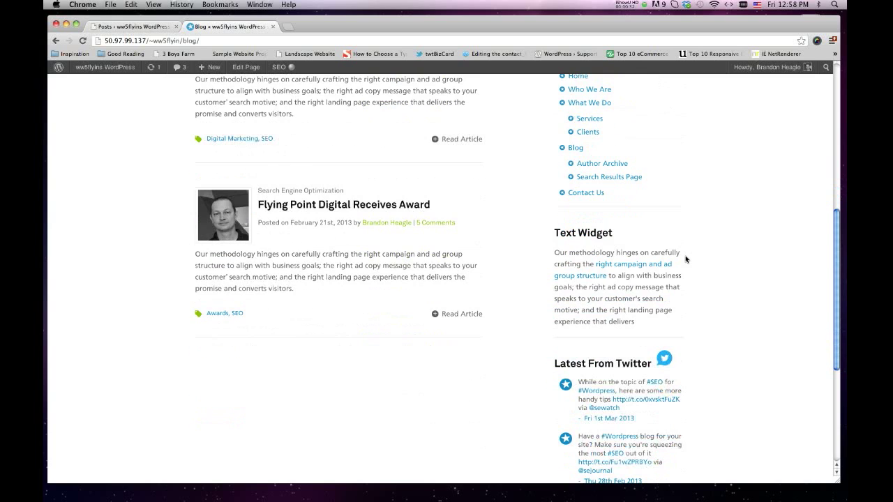
{"action": "scroll", "coordinate": [671, 319], "scroll_direction": "down", "scroll_amount": 5}
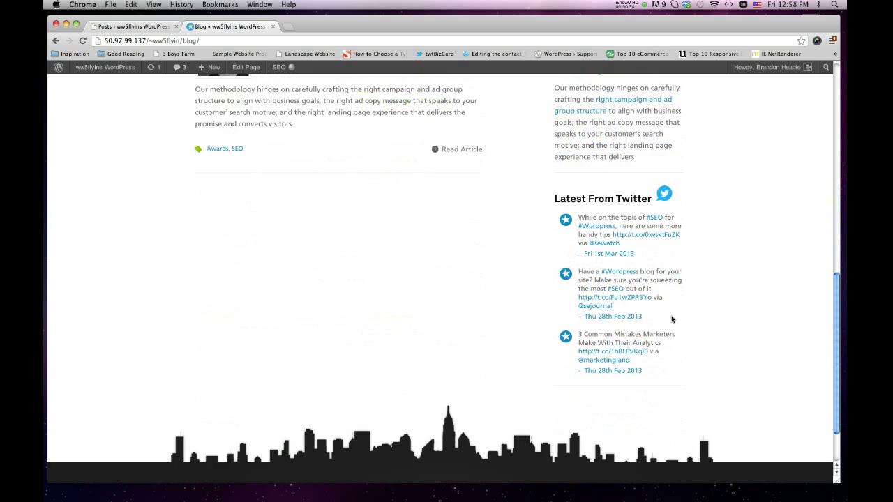
{"action": "scroll", "coordinate": [672, 318], "scroll_direction": "up", "scroll_amount": 15}
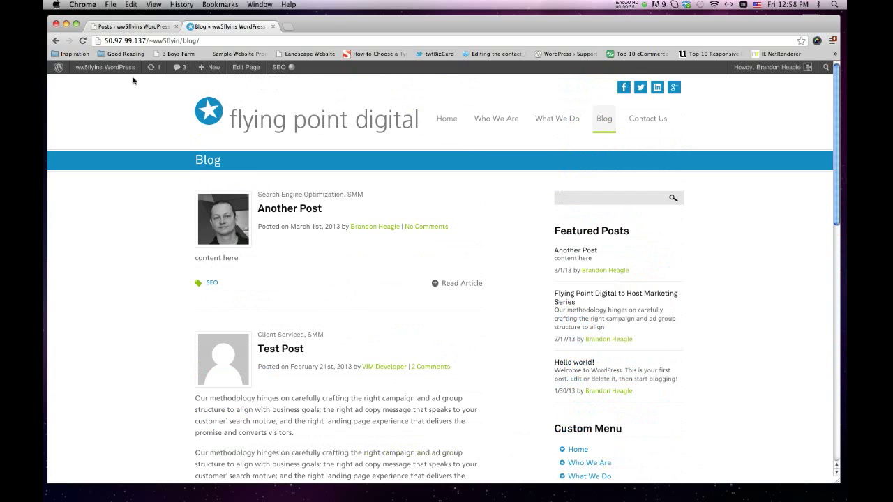
Switch to the site's admin area and examine the list of all posts and its search field.
{"action": "left_click", "coordinate": [123, 27]}
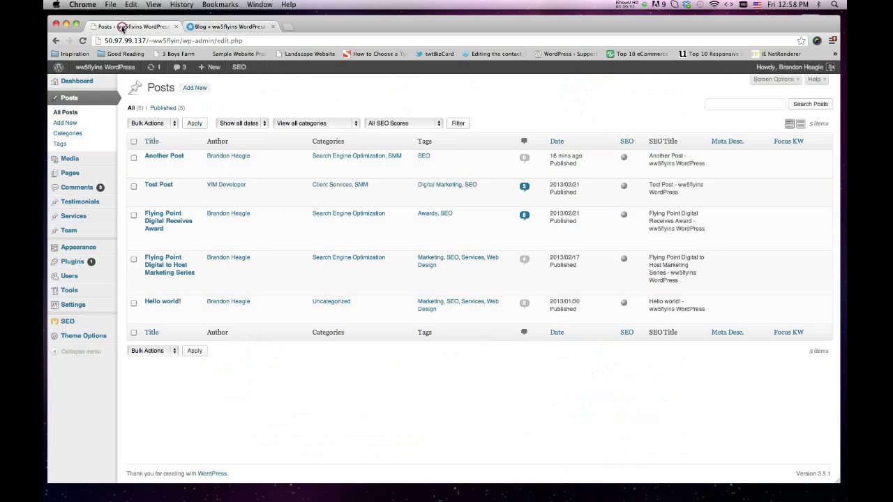
{"action": "left_click", "coordinate": [70, 102]}
{"action": "mouse_move", "coordinate": [225, 306]}
{"action": "left_click", "coordinate": [731, 104]}
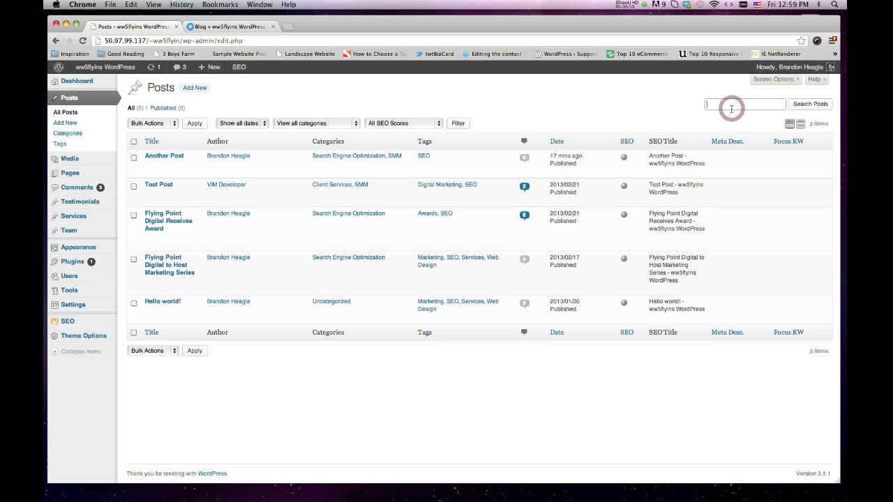
Add a new post category named "Test Category".
{"action": "left_click", "coordinate": [79, 134]}
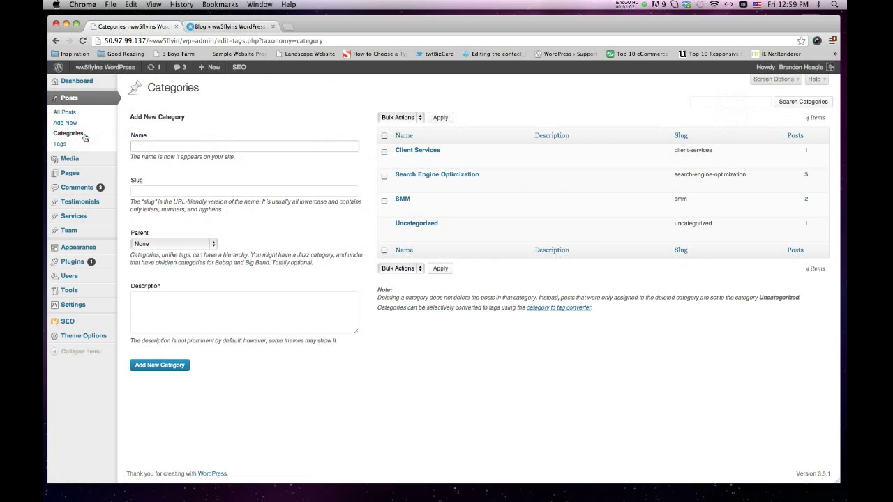
{"action": "left_click", "coordinate": [155, 146]}
{"action": "type", "text": "Test Category"}
{"action": "left_click", "coordinate": [149, 365]}
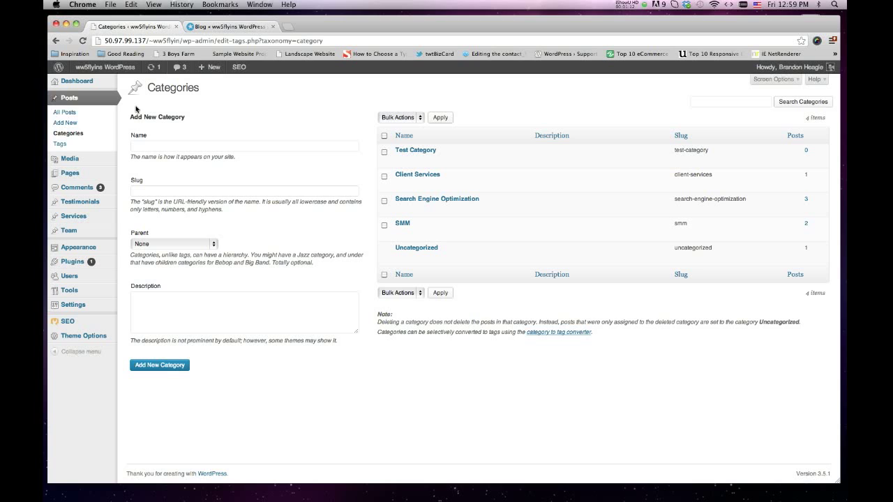
Create a new post titled "Yet another post" with the body "content here" and assign it to Test Category.
{"action": "left_click", "coordinate": [68, 113]}
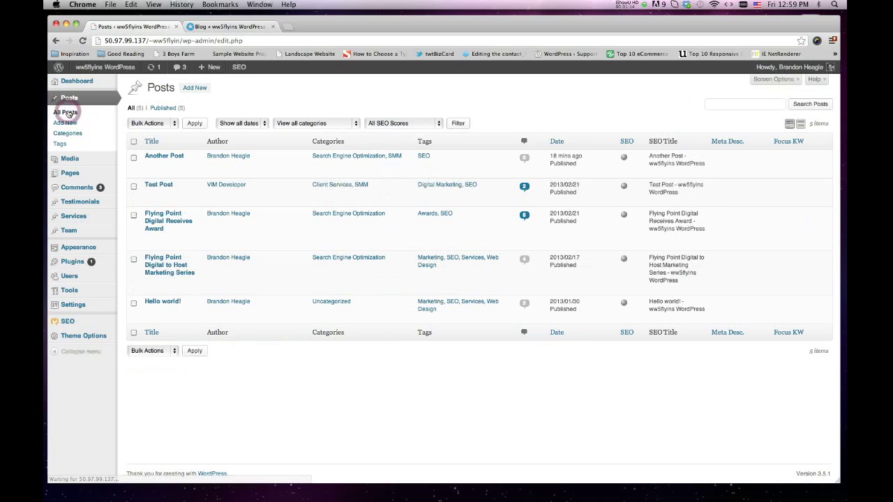
{"action": "left_click", "coordinate": [194, 90]}
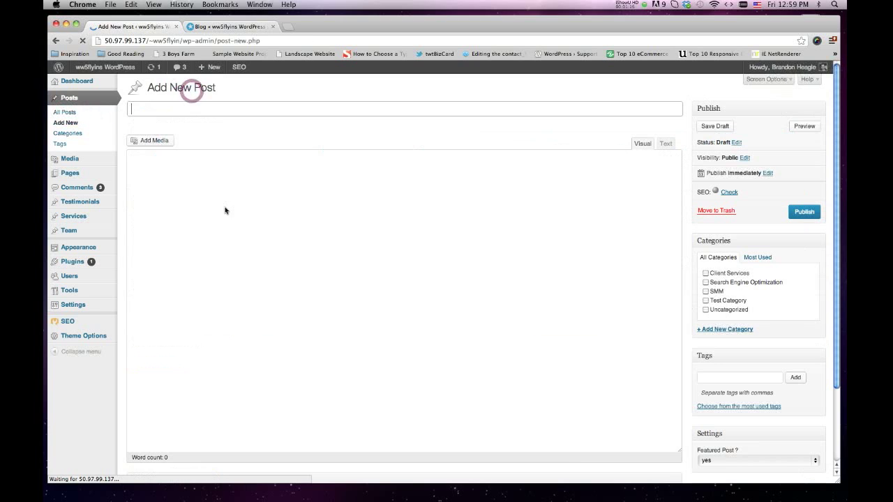
{"action": "type", "text": "Yt"}
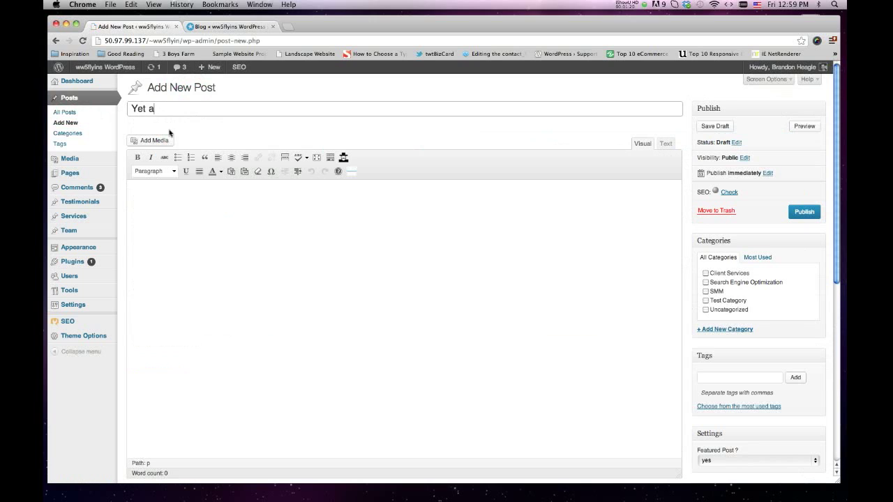
{"action": "key", "text": "Tab"}
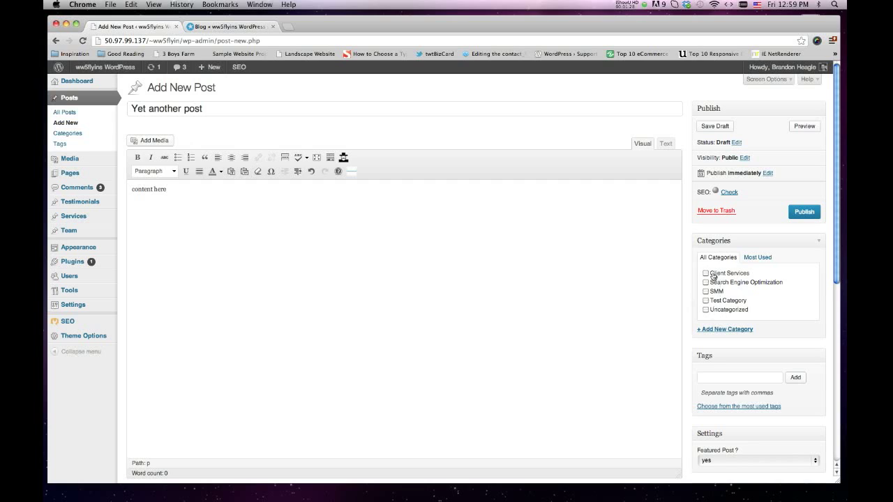
{"action": "left_click", "coordinate": [705, 301]}
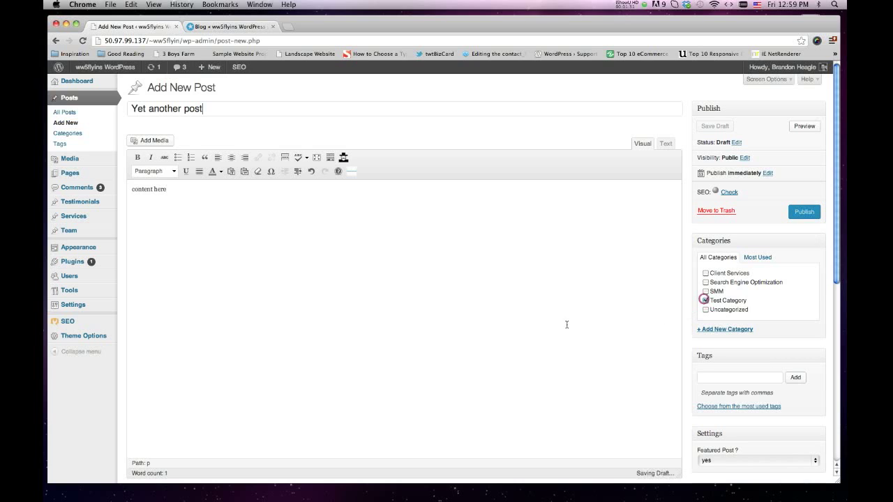
Insert the Aerosoles logo client-08.png from the media library after the body text, right-aligned, unlinked and at full size.
{"action": "left_click", "coordinate": [167, 192]}
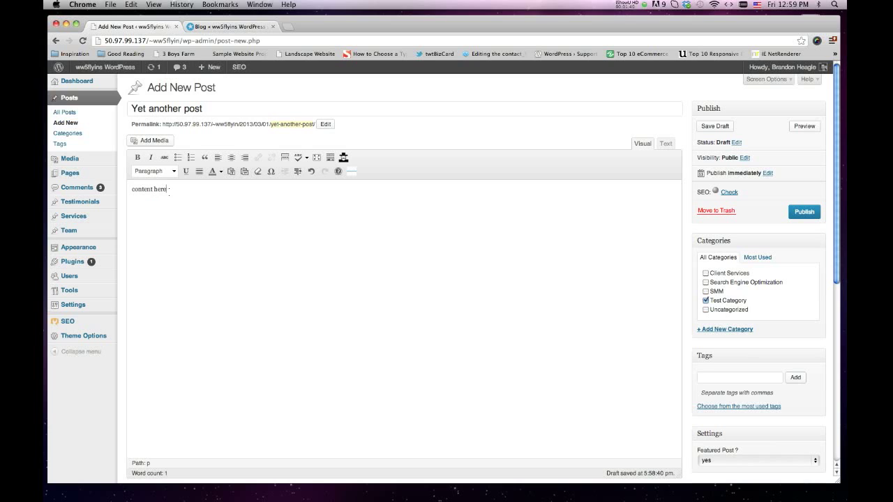
{"action": "left_click", "coordinate": [157, 142]}
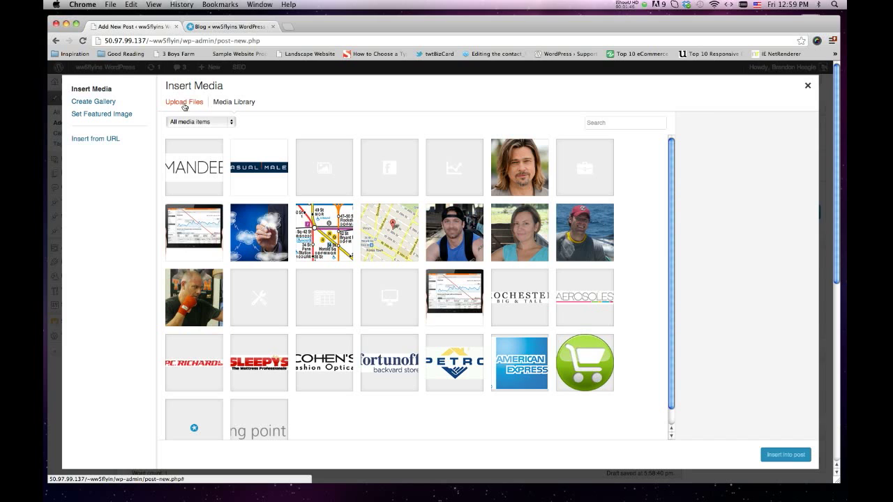
{"action": "left_click", "coordinate": [584, 305]}
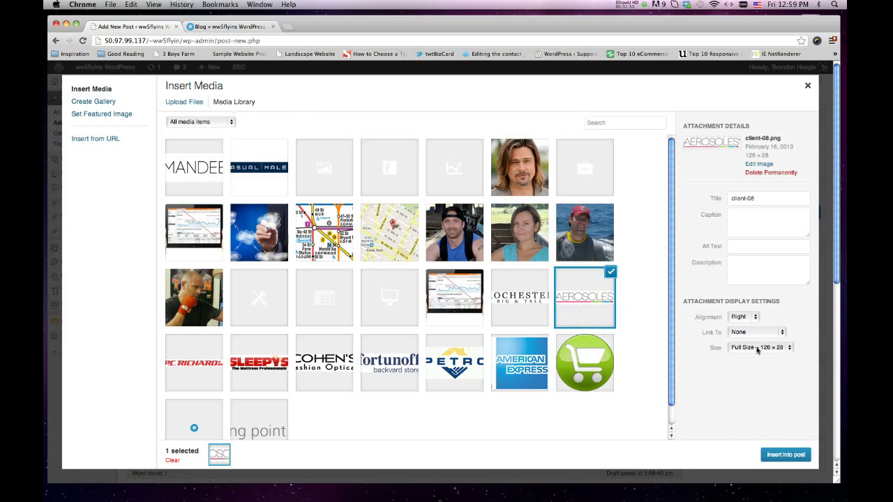
{"action": "left_click", "coordinate": [754, 318]}
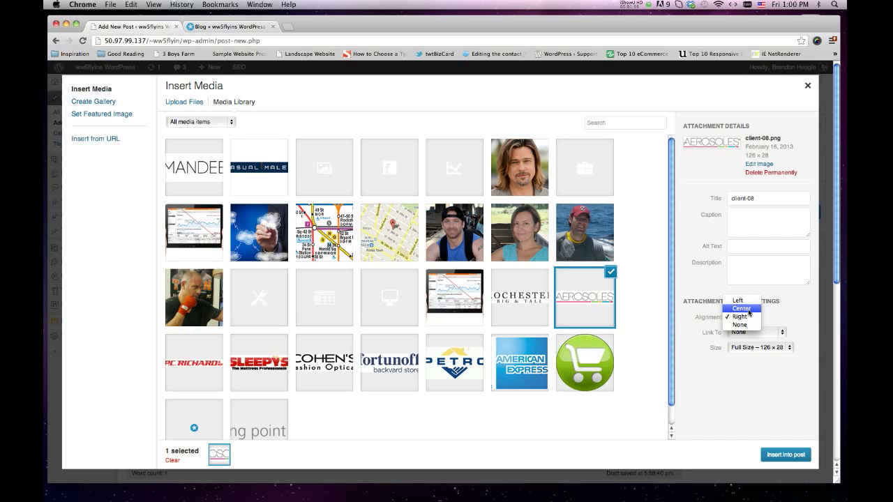
{"action": "left_click", "coordinate": [751, 317]}
{"action": "left_click", "coordinate": [789, 348]}
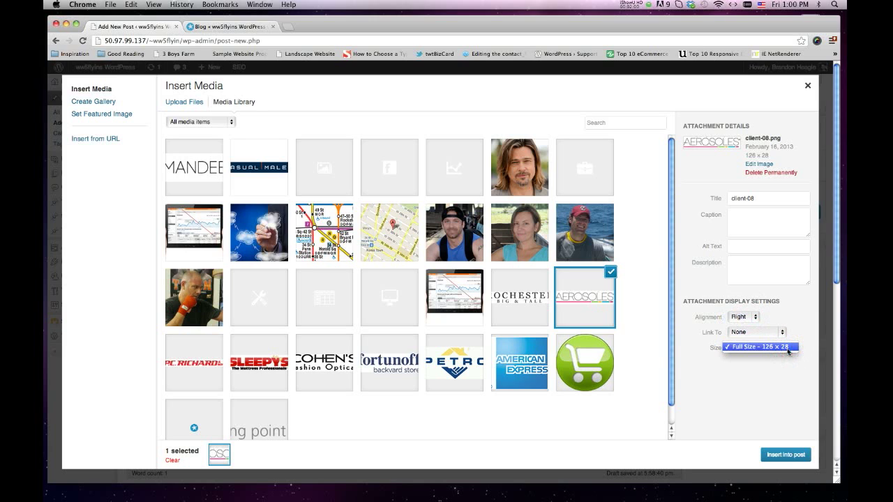
{"action": "left_click", "coordinate": [789, 349]}
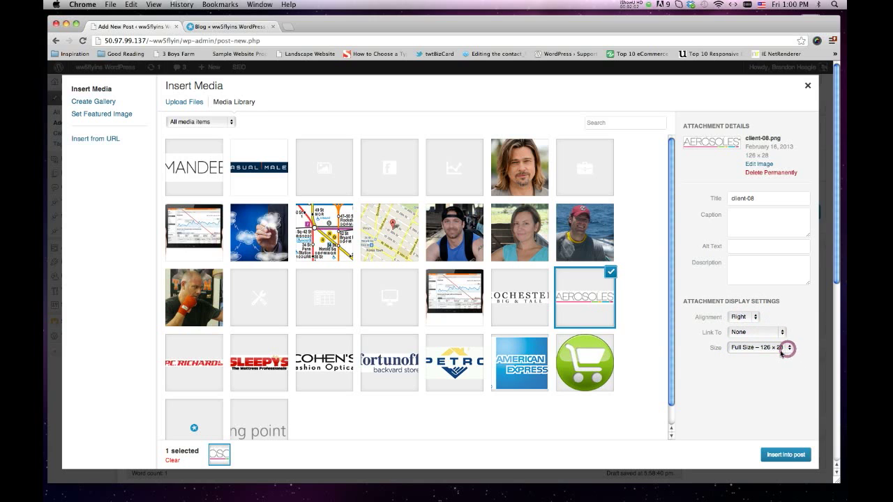
{"action": "left_click", "coordinate": [781, 456]}
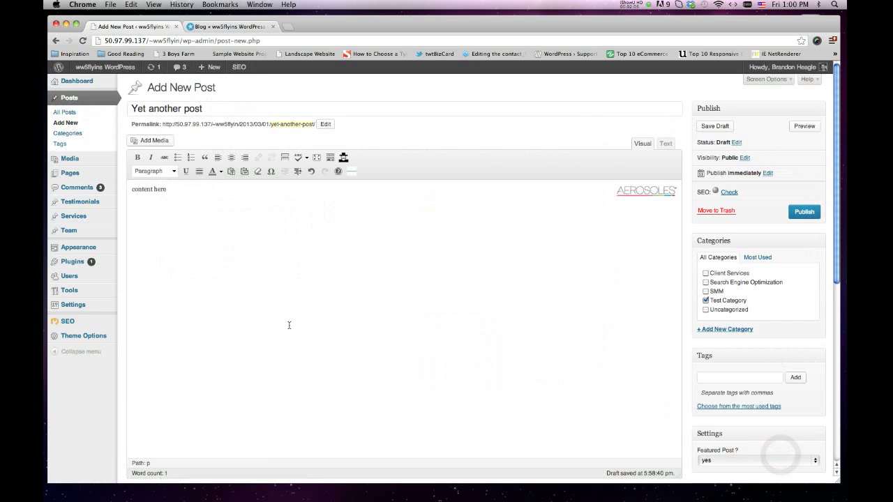
Add the tag "seo" to the post and set its Featured Post option to no.
{"action": "left_click", "coordinate": [731, 380]}
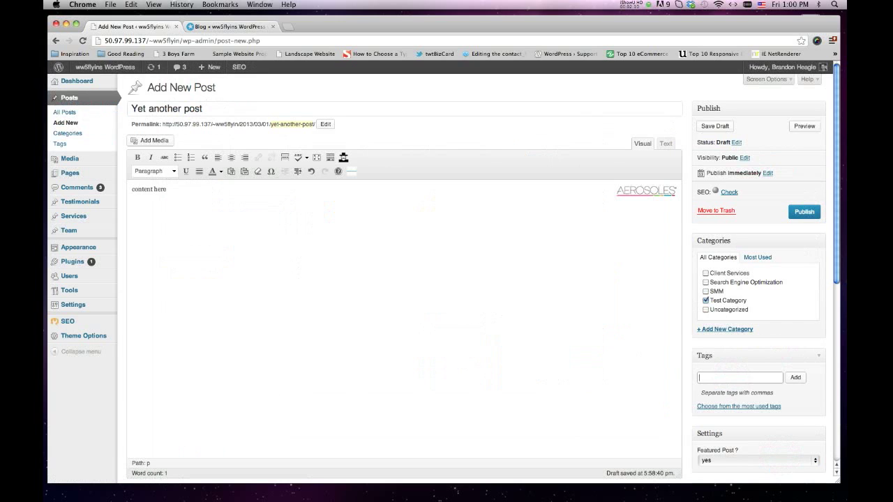
{"action": "type", "text": "seo"}
{"action": "left_click", "coordinate": [795, 377]}
{"action": "scroll", "coordinate": [793, 419], "scroll_direction": "down", "scroll_amount": 5}
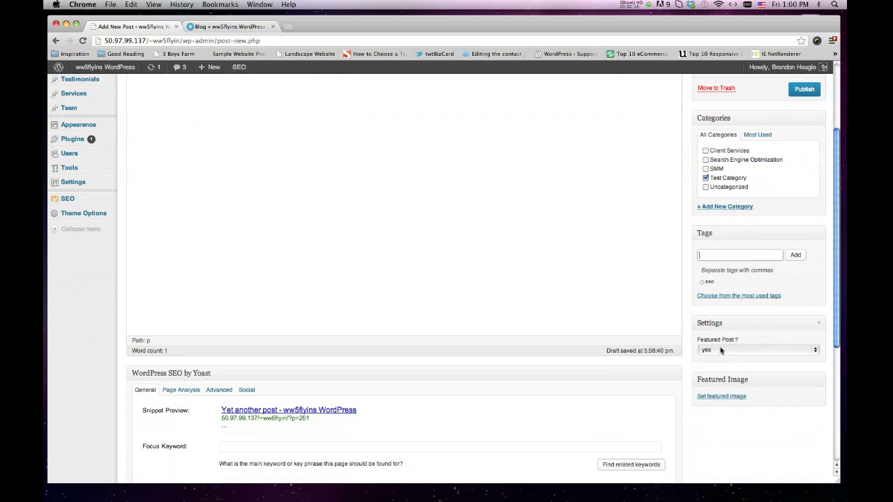
{"action": "left_click", "coordinate": [721, 351]}
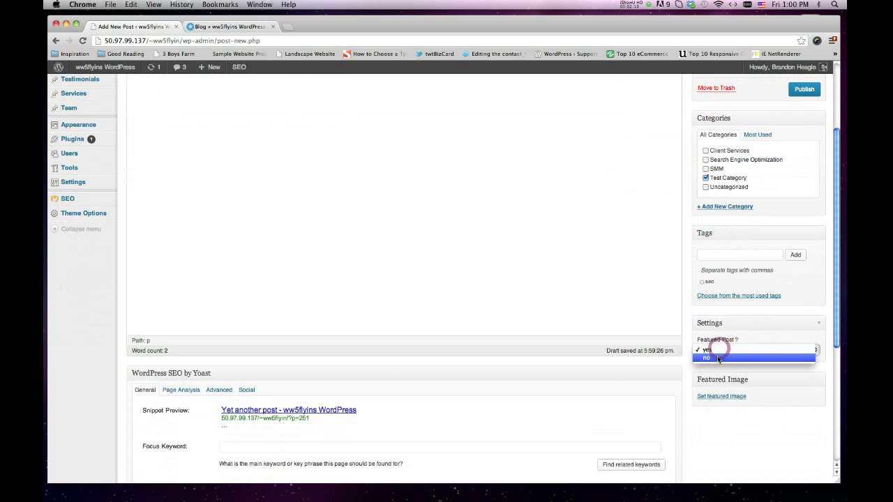
{"action": "left_click", "coordinate": [718, 359]}
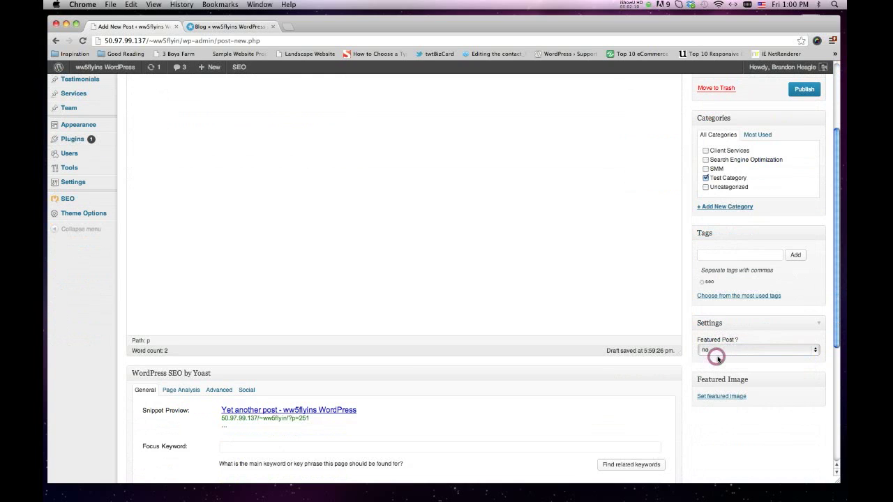
Examine the Featured Posts list on the live blog, then view the Related Posts section of "Another Post".
{"action": "left_click", "coordinate": [217, 26]}
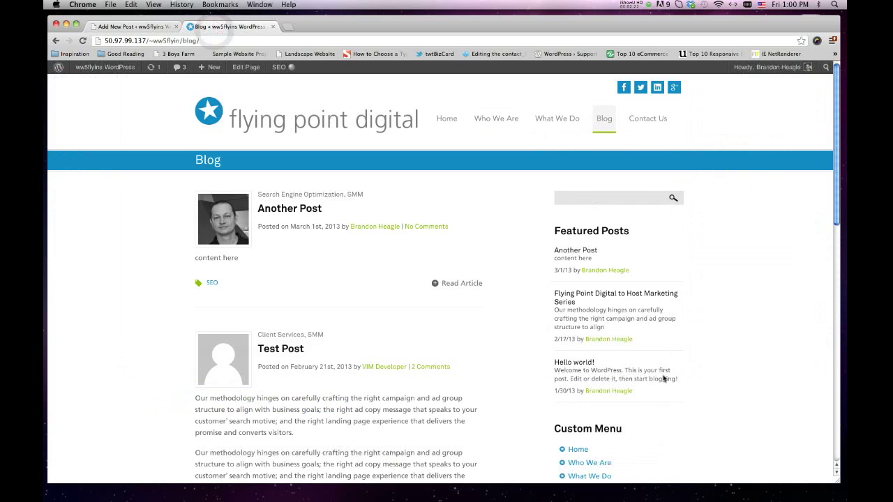
{"action": "left_click", "coordinate": [131, 27]}
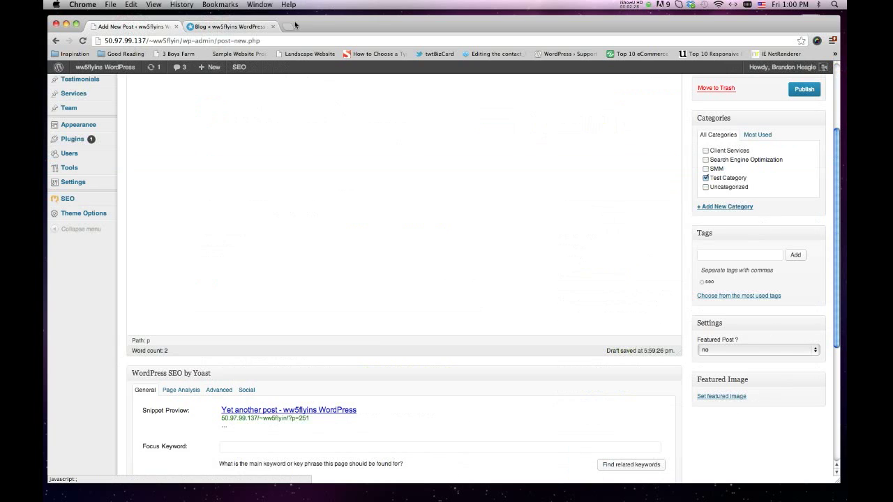
{"action": "left_click", "coordinate": [246, 27]}
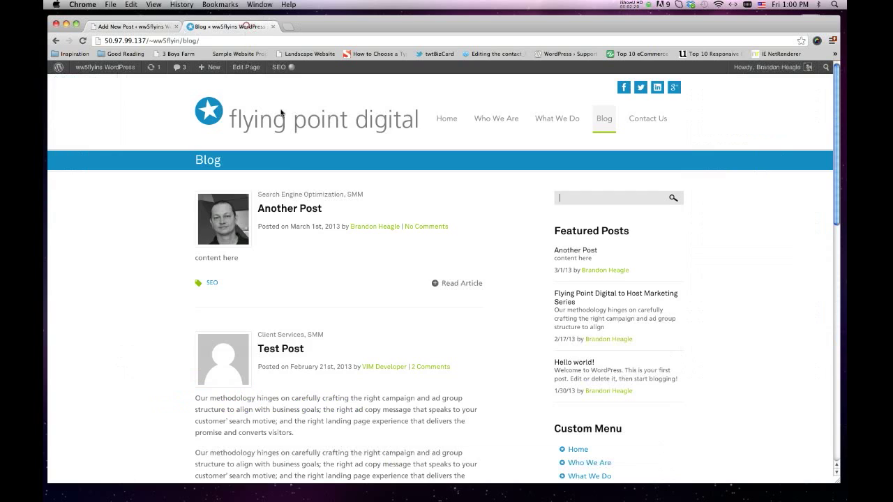
{"action": "left_click", "coordinate": [279, 209]}
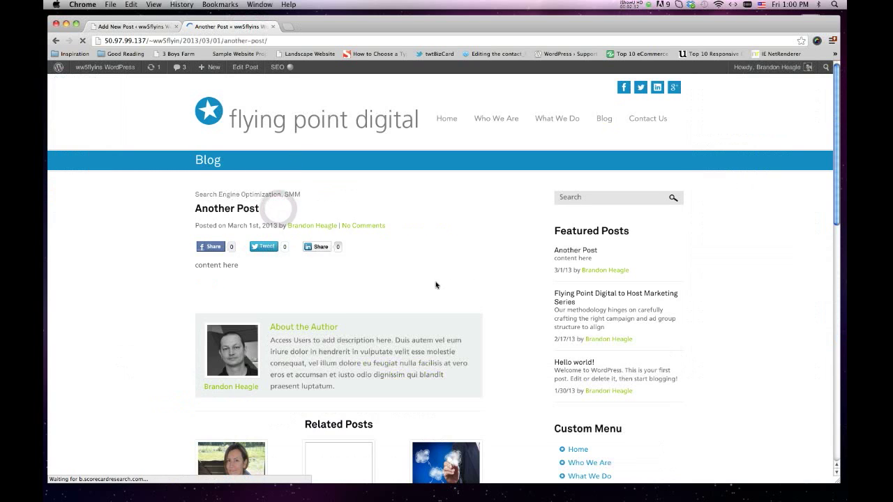
{"action": "scroll", "coordinate": [419, 300], "scroll_direction": "down", "scroll_amount": 2}
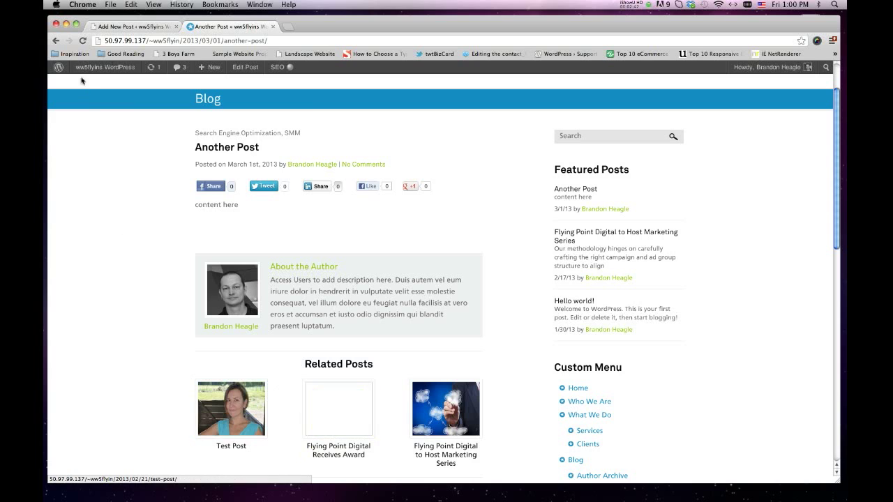
Review the new post's WordPress SEO by Yoast fields and the choices offered in its Author setting.
{"action": "left_click", "coordinate": [124, 26]}
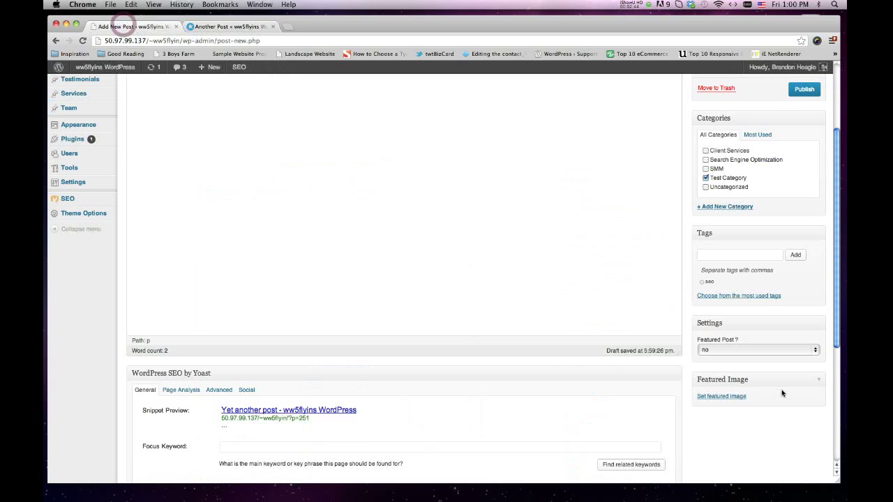
{"action": "scroll", "coordinate": [782, 393], "scroll_direction": "down", "scroll_amount": 5}
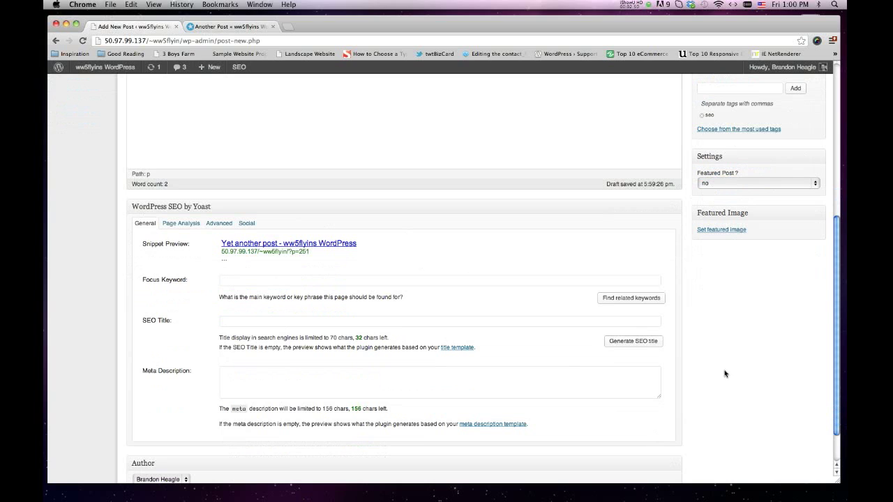
{"action": "scroll", "coordinate": [754, 404], "scroll_direction": "down", "scroll_amount": 2}
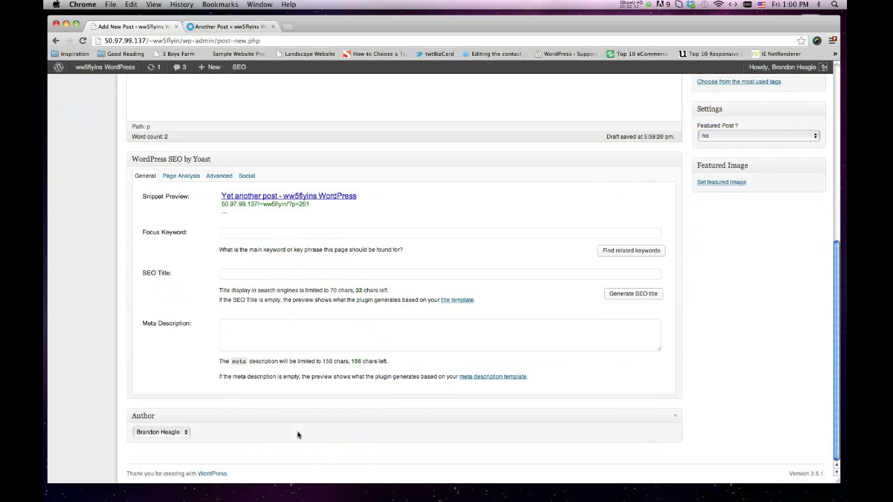
{"action": "left_click", "coordinate": [184, 434]}
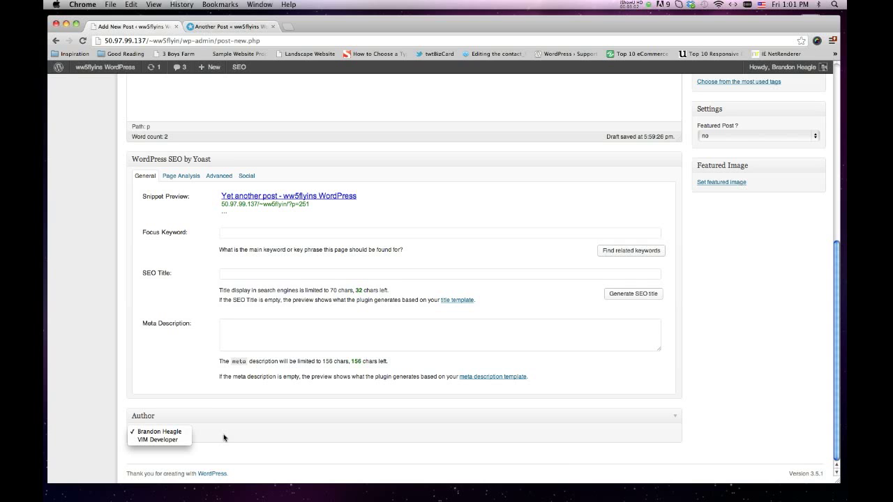
{"action": "left_click", "coordinate": [734, 447]}
Publish "Yet another post" and open the Blog page of the live site to view it.
{"action": "scroll", "coordinate": [734, 446], "scroll_direction": "up", "scroll_amount": 10}
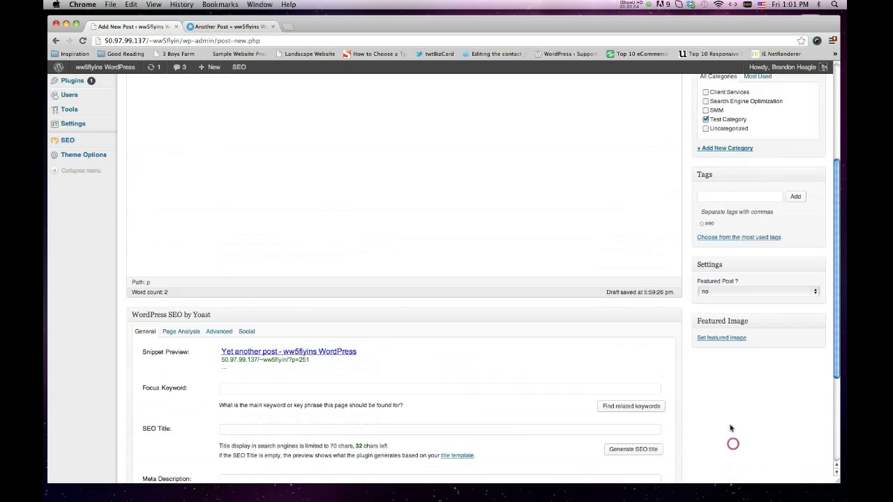
{"action": "left_click", "coordinate": [803, 212]}
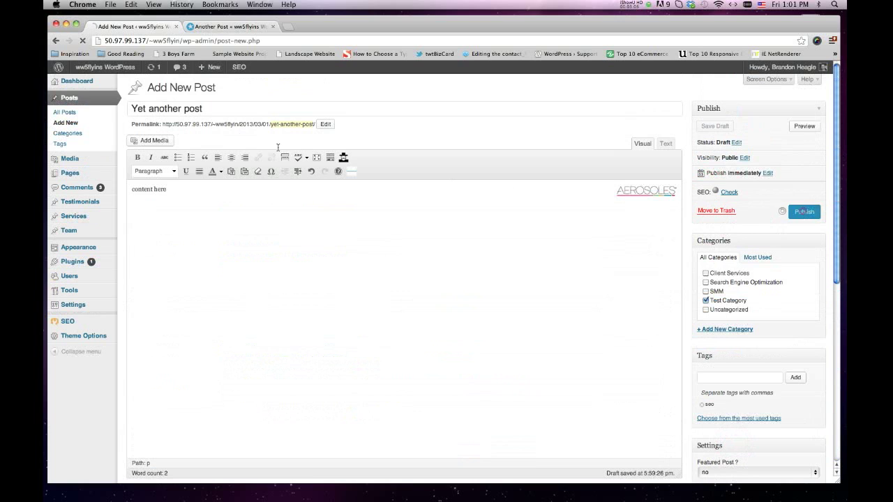
{"action": "left_click", "coordinate": [222, 27]}
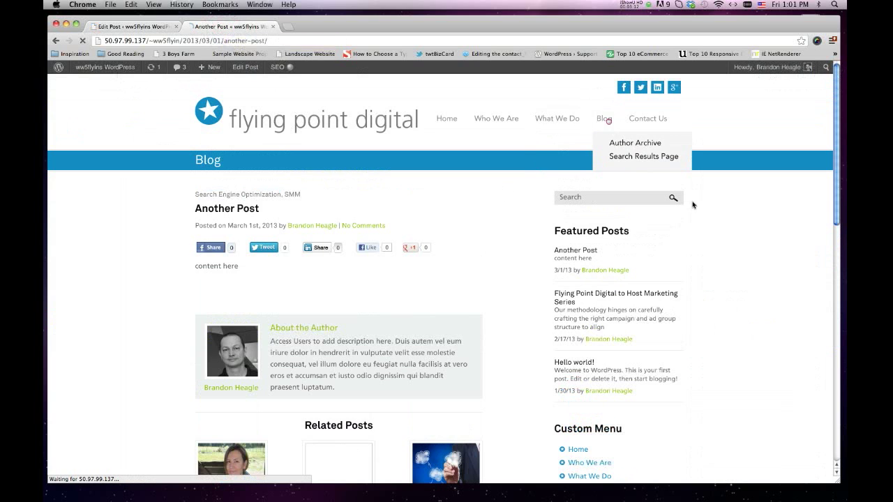
{"action": "left_click", "coordinate": [604, 120]}
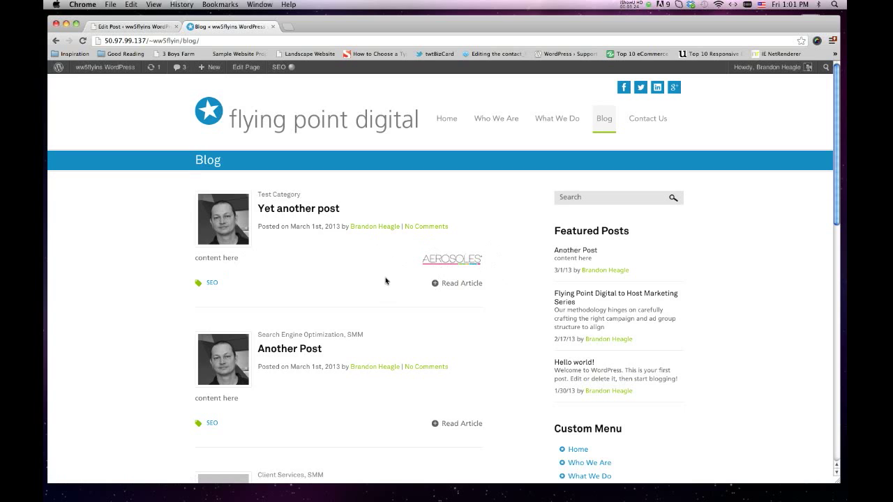
Insert a More tag between "content here" and the logo in "Yet another post", and update the post.
{"action": "left_click", "coordinate": [139, 27]}
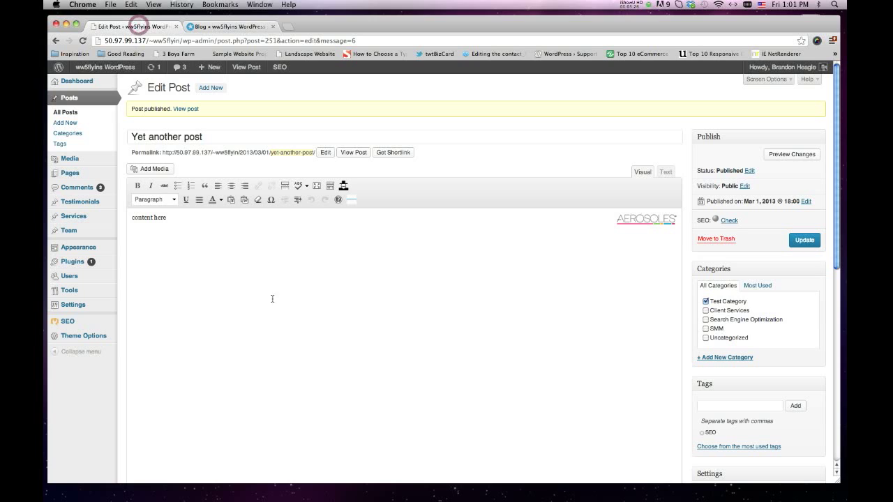
{"action": "left_click_drag", "start_coordinate": [130, 220], "coordinate": [174, 223]}
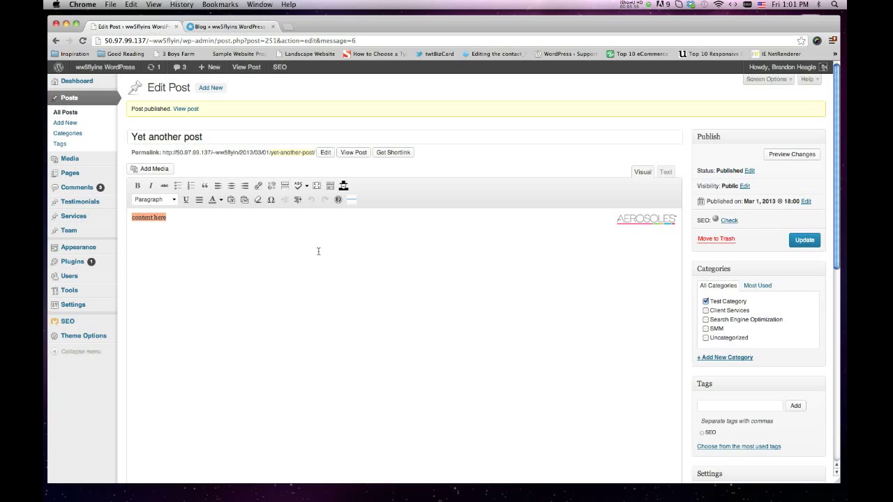
{"action": "left_click", "coordinate": [180, 219]}
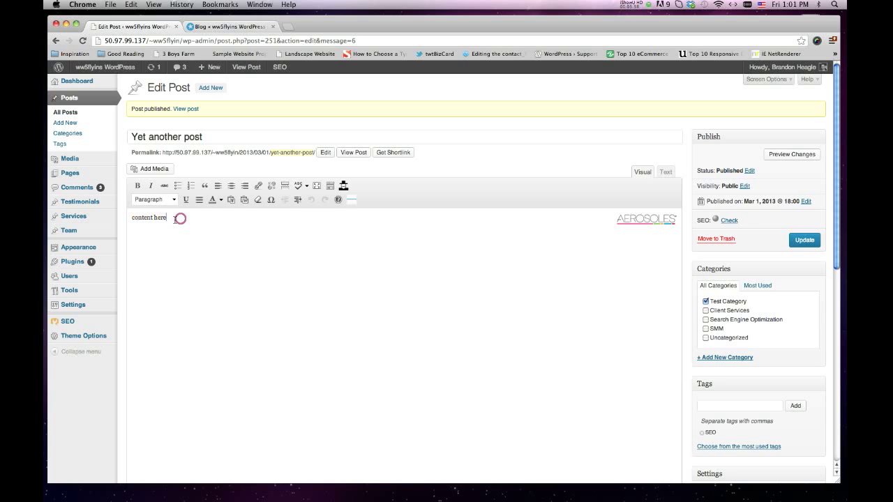
{"action": "left_click", "coordinate": [284, 187]}
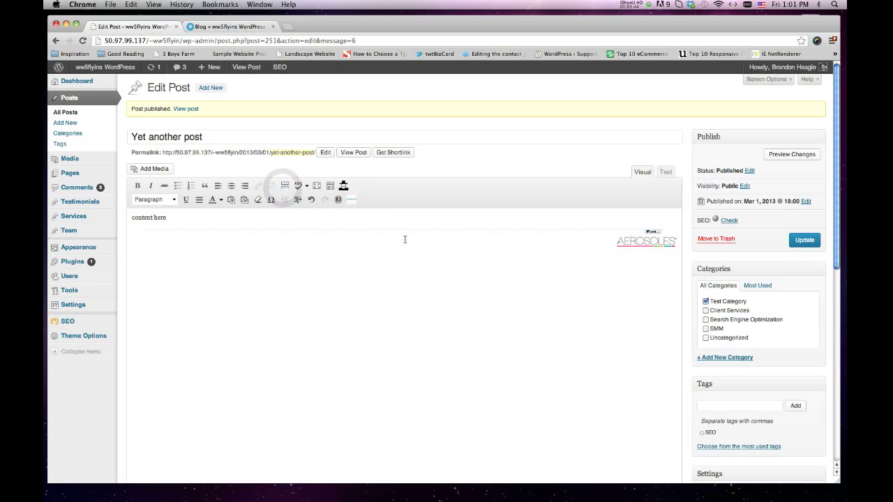
{"action": "left_click", "coordinate": [210, 27]}
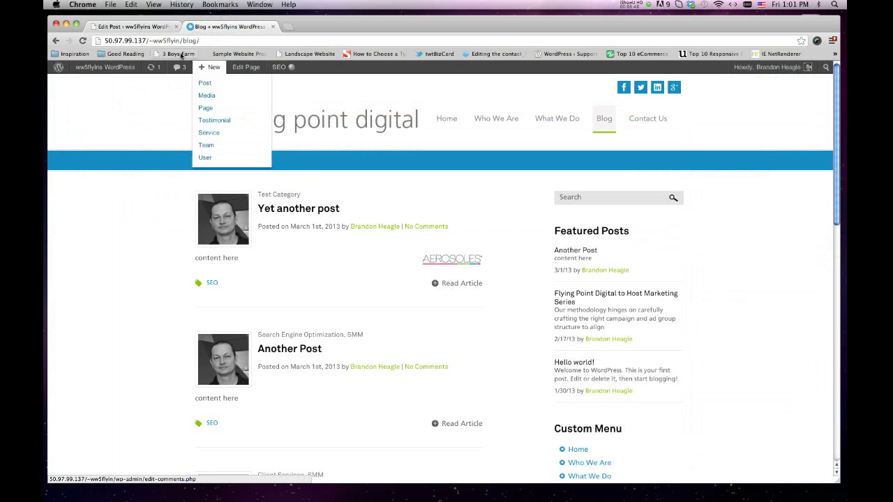
{"action": "left_click", "coordinate": [139, 27]}
{"action": "left_click", "coordinate": [799, 246]}
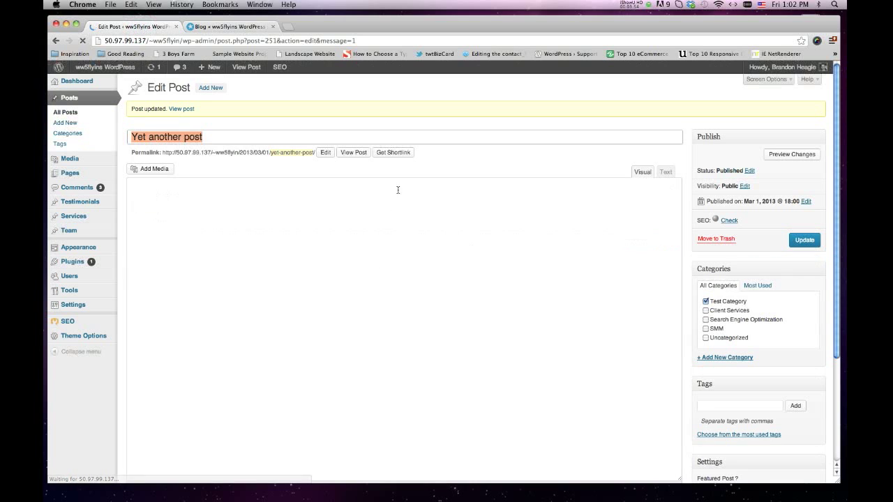
Reload the live Blog page to check the shortened excerpt, and open the author archive from the "Yet another post" entry.
{"action": "left_click", "coordinate": [225, 31]}
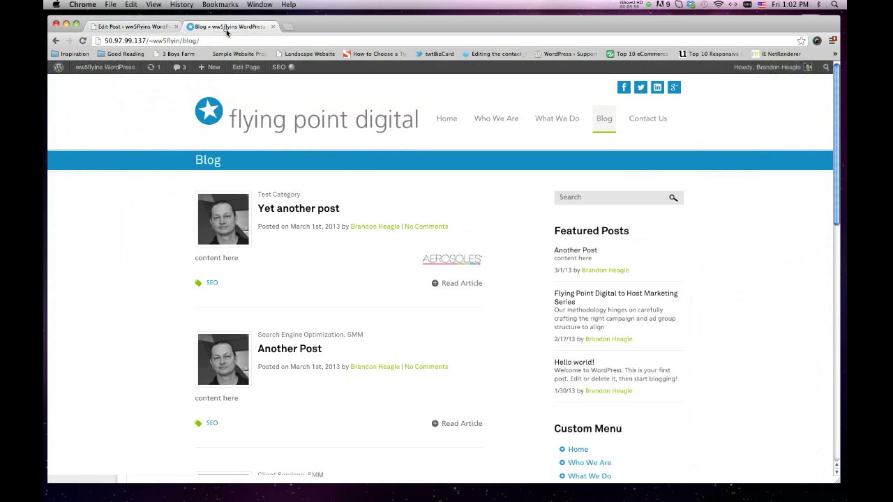
{"action": "left_click", "coordinate": [83, 42]}
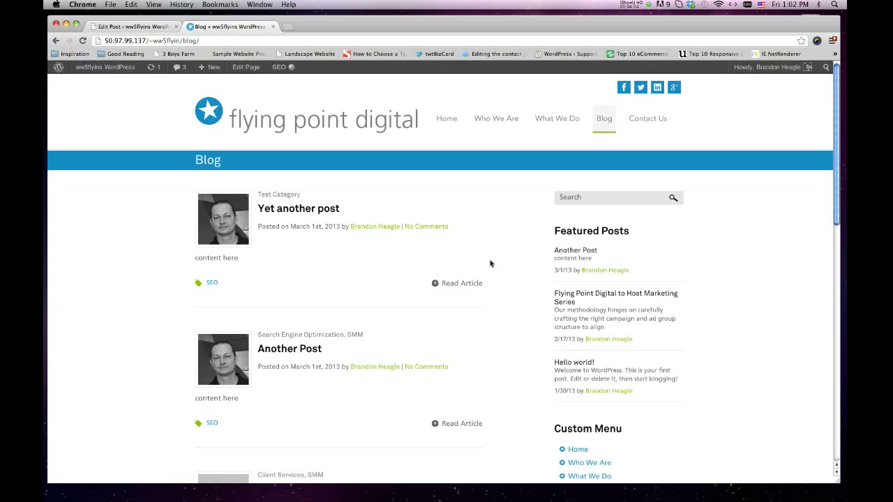
{"action": "left_click", "coordinate": [368, 228]}
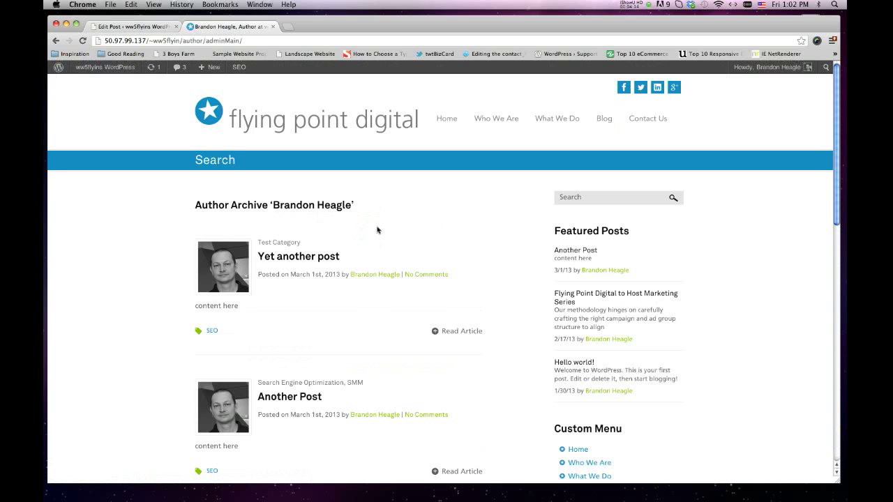
Open the comments of "Yet another post" on the live site and review its reply form, content, sidebar and Related Posts.
{"action": "left_click", "coordinate": [429, 275]}
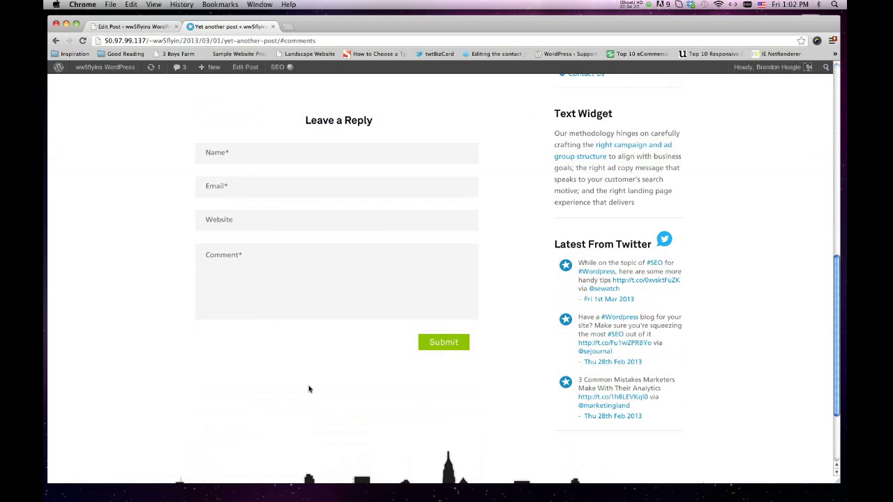
{"action": "scroll", "coordinate": [309, 388], "scroll_direction": "up", "scroll_amount": 15}
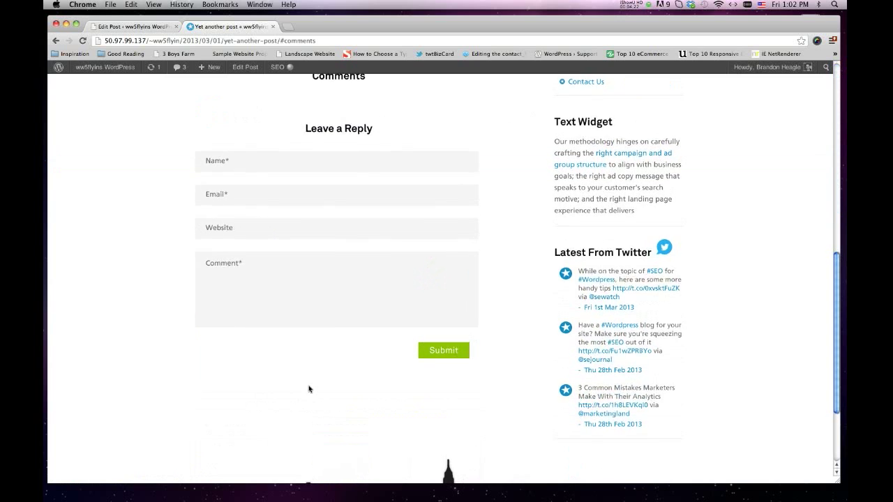
{"action": "scroll", "coordinate": [309, 389], "scroll_direction": "up", "scroll_amount": 1}
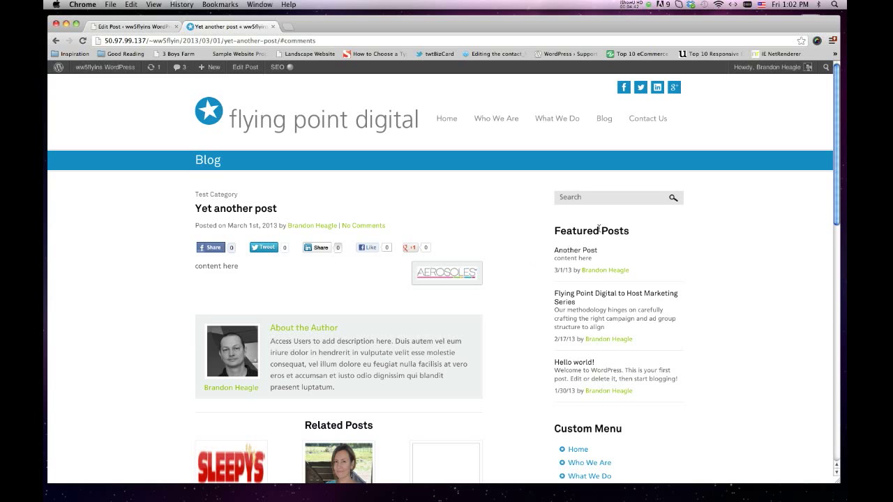
{"action": "scroll", "coordinate": [598, 231], "scroll_direction": "down", "scroll_amount": 1}
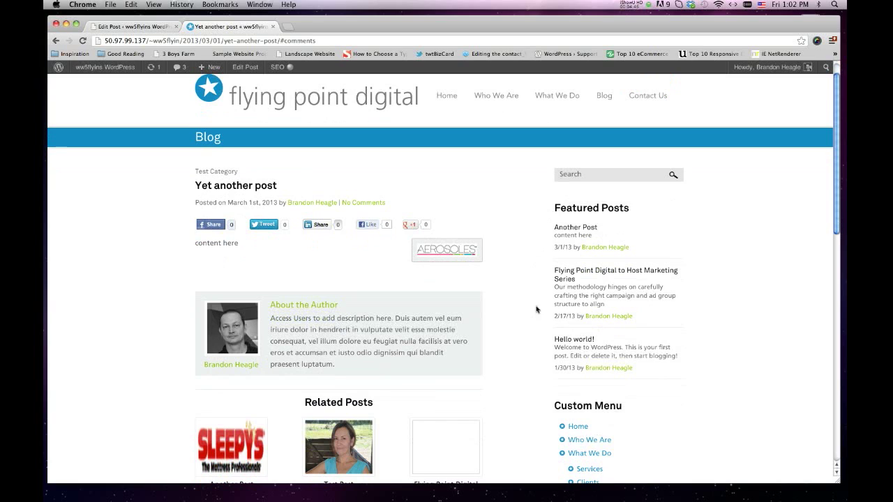
{"action": "scroll", "coordinate": [547, 346], "scroll_direction": "down", "scroll_amount": 4}
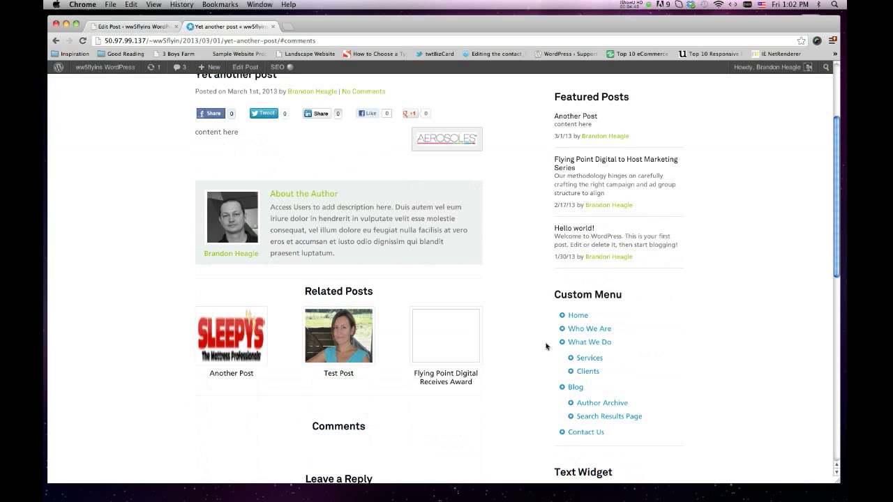
Open the Widgets settings in the WordPress admin, collapse the Home Page Sidebar and expand the General Sidebar.
{"action": "left_click", "coordinate": [113, 27]}
{"action": "mouse_move", "coordinate": [85, 247]}
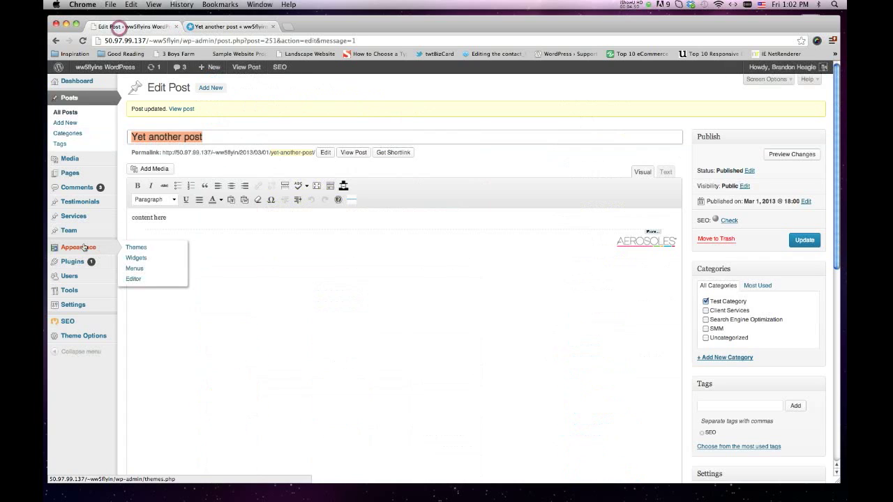
{"action": "left_click", "coordinate": [143, 260]}
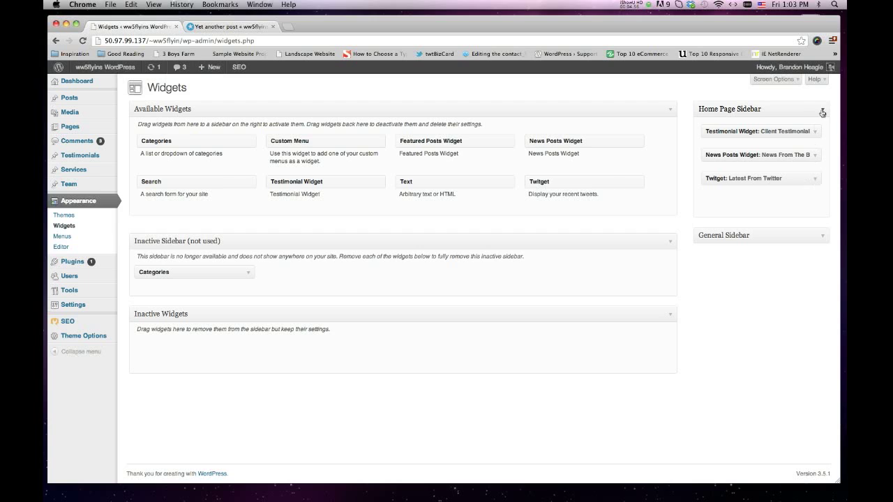
{"action": "left_click", "coordinate": [822, 109]}
{"action": "left_click", "coordinate": [822, 139]}
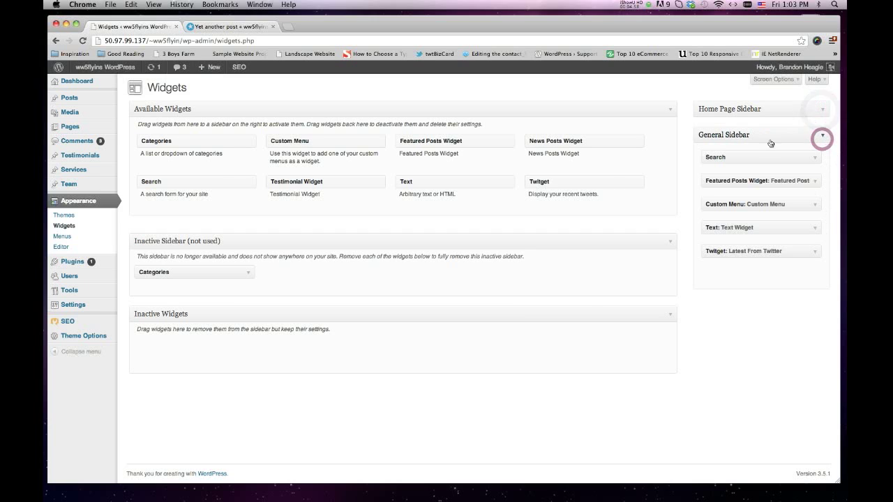
{"action": "left_click", "coordinate": [649, 7]}
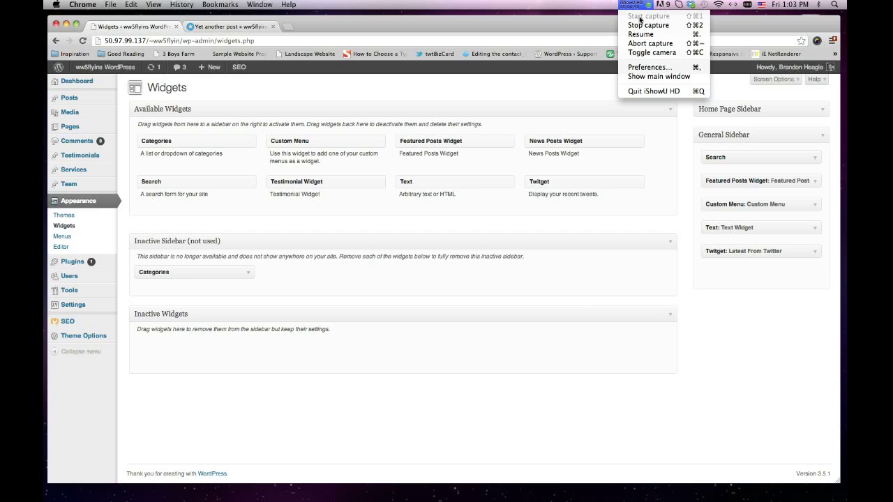
{"action": "left_click", "coordinate": [791, 282]}
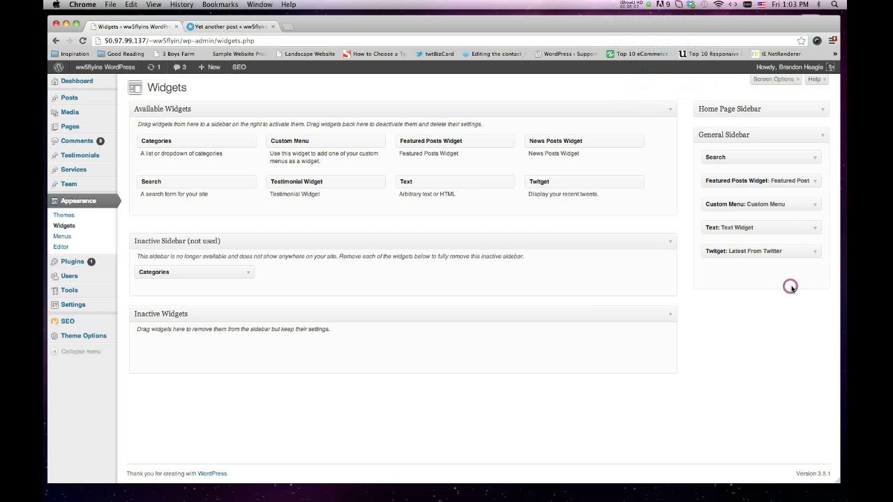
Inspect the settings of the Search and Featured Posts widgets in the General Sidebar, closing each without changes.
{"action": "left_click", "coordinate": [813, 158]}
{"action": "left_click", "coordinate": [814, 159]}
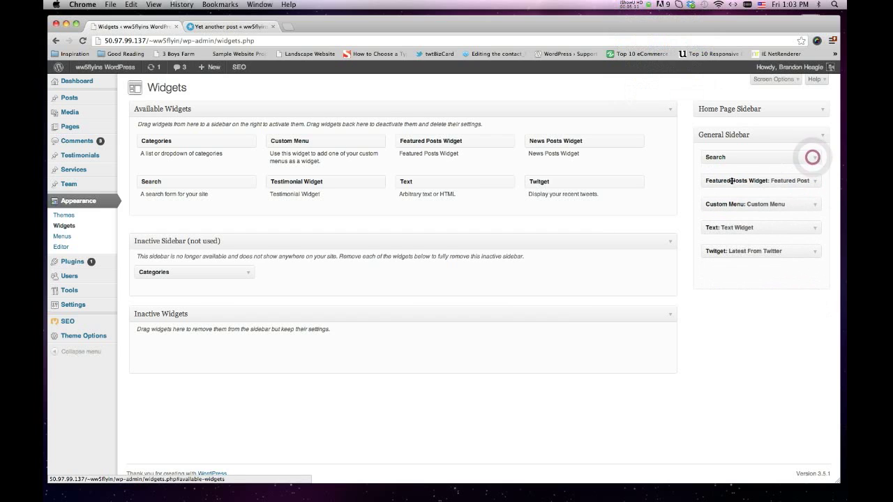
{"action": "left_click", "coordinate": [813, 185]}
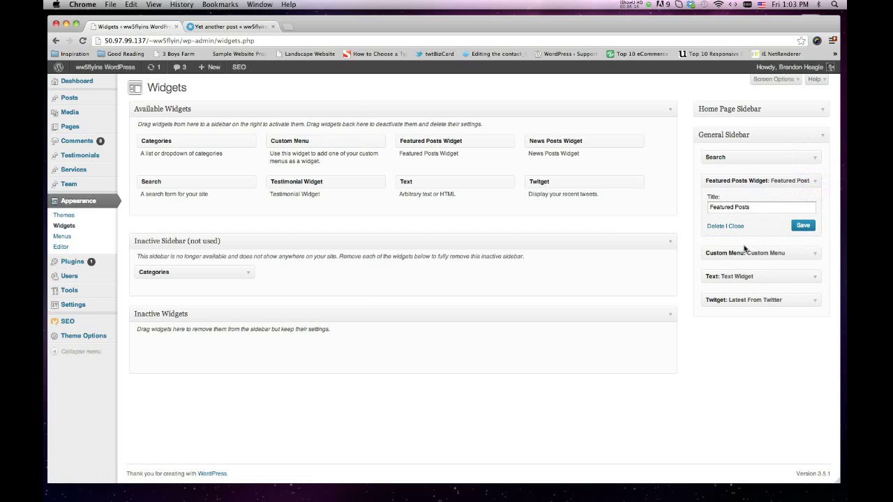
{"action": "left_click", "coordinate": [813, 181]}
{"action": "mouse_move", "coordinate": [738, 180]}
{"action": "left_mouse_down"}
{"action": "mouse_move", "coordinate": [743, 206]}
{"action": "mouse_move", "coordinate": [738, 179]}
{"action": "left_mouse_up"}
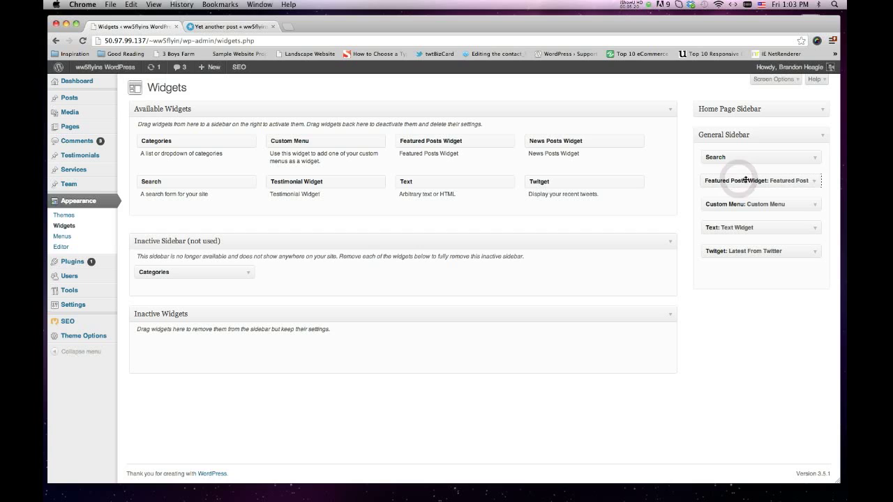
Inspect the Custom Menu widget's title and available menu choices, keeping Header Menu selected, and collapse the widget.
{"action": "left_click", "coordinate": [813, 203]}
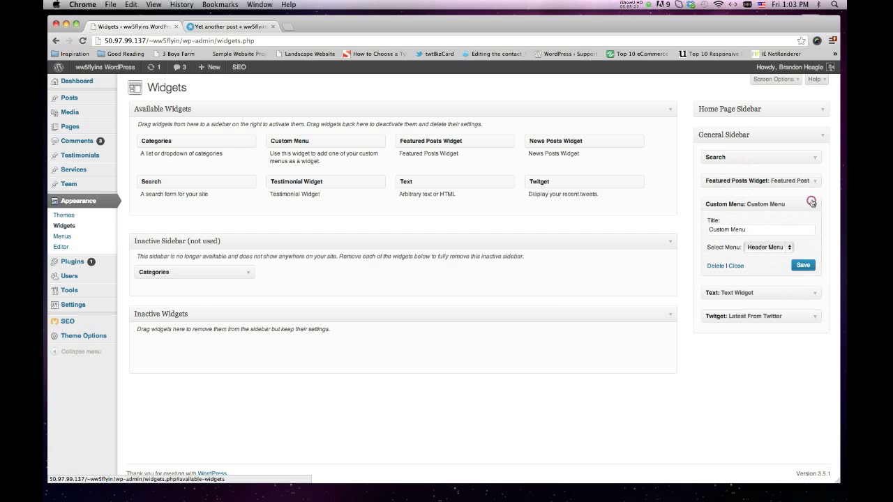
{"action": "left_click_drag", "start_coordinate": [758, 229], "coordinate": [679, 231]}
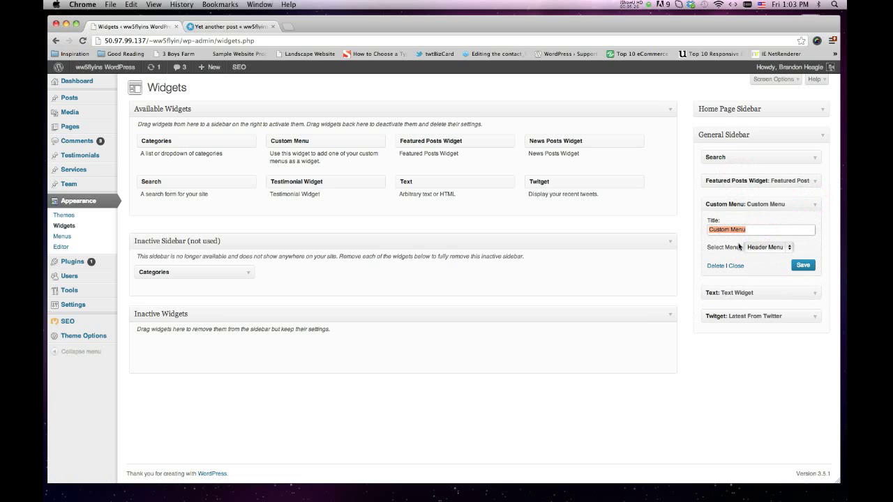
{"action": "left_click", "coordinate": [790, 252]}
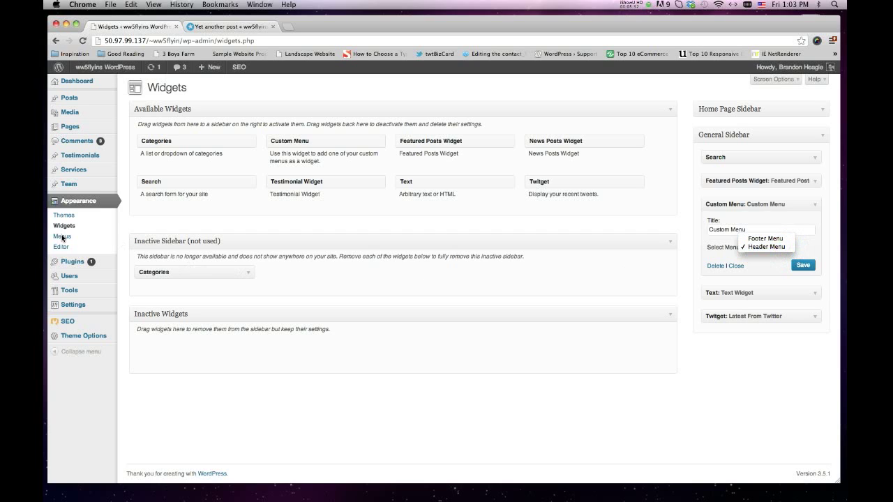
{"action": "left_click", "coordinate": [807, 242]}
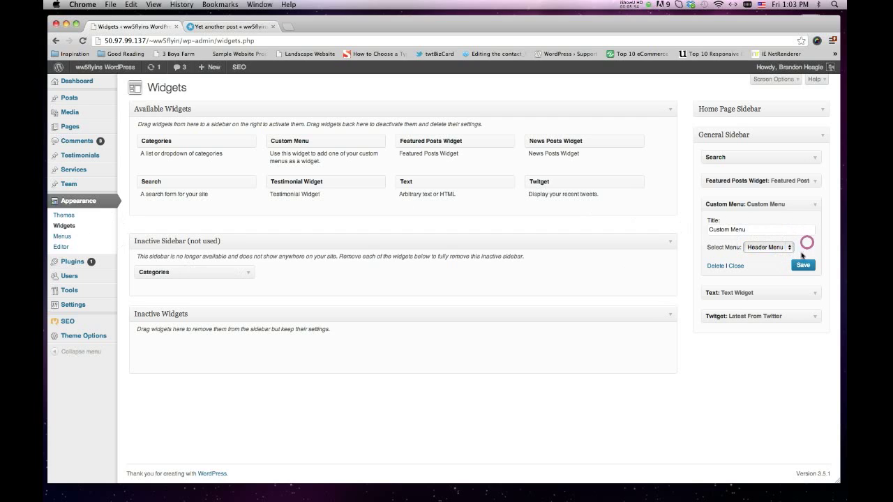
{"action": "left_click", "coordinate": [815, 205]}
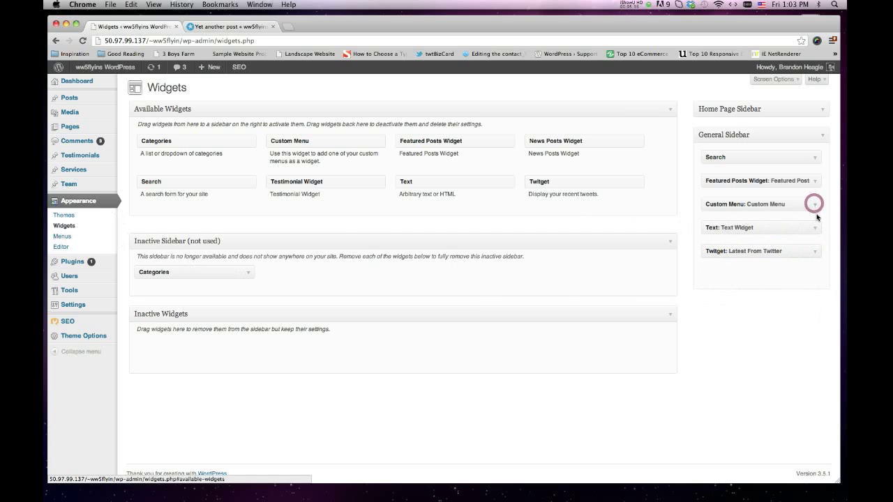
Inspect the title and text content of the General Sidebar's Text widget, and collapse it without changes.
{"action": "left_click", "coordinate": [814, 229]}
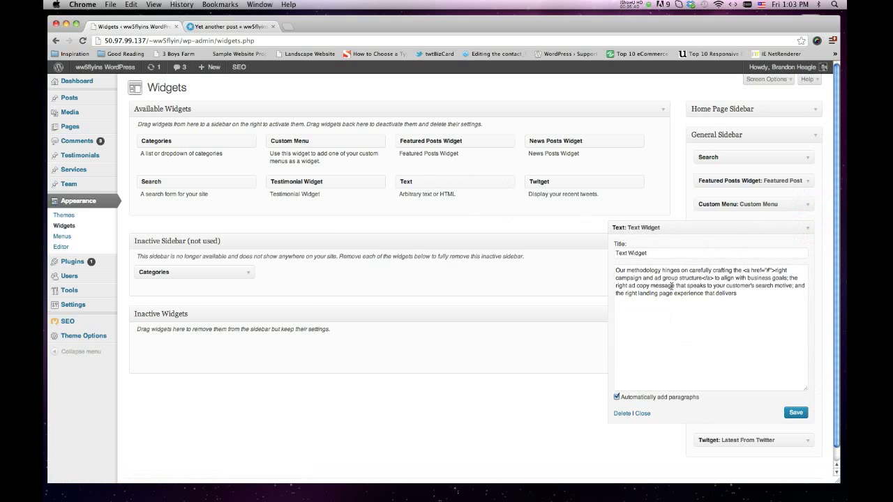
{"action": "triple_click", "coordinate": [745, 294]}
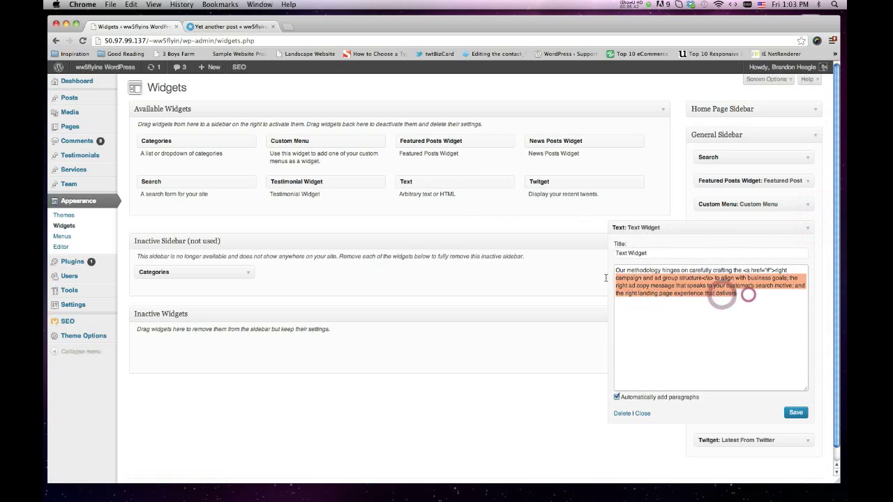
{"action": "left_click", "coordinate": [692, 312]}
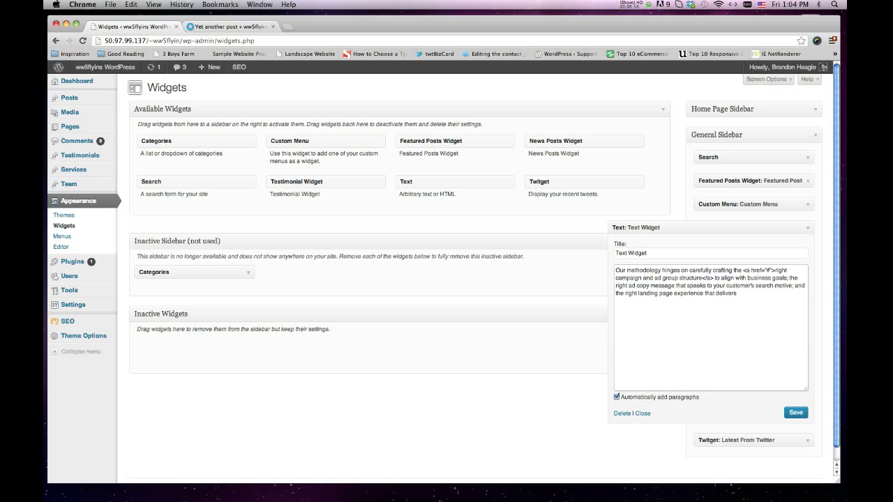
{"action": "left_click", "coordinate": [808, 228]}
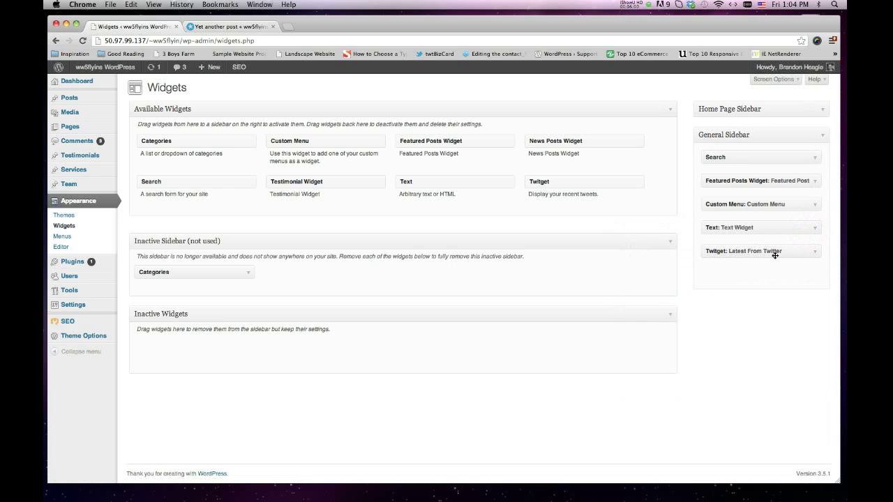
Open the Menus settings and create a new custom menu named "Test Menu".
{"action": "left_click", "coordinate": [63, 238]}
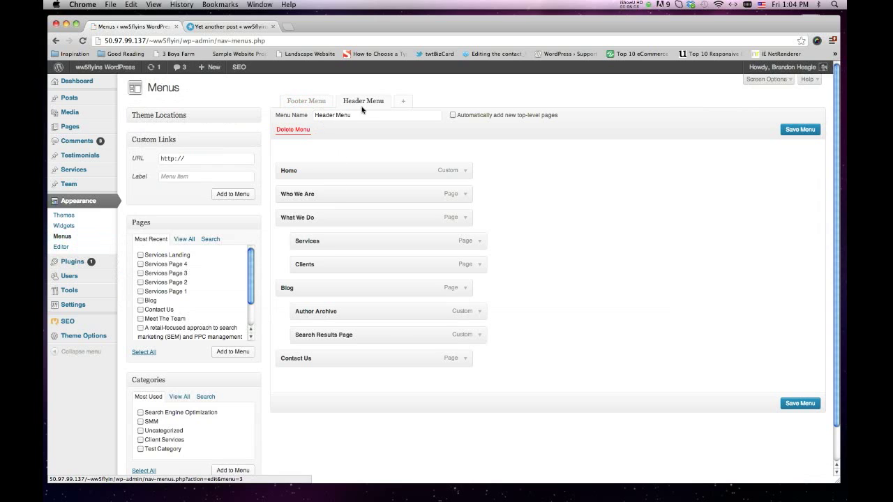
{"action": "left_click", "coordinate": [404, 103]}
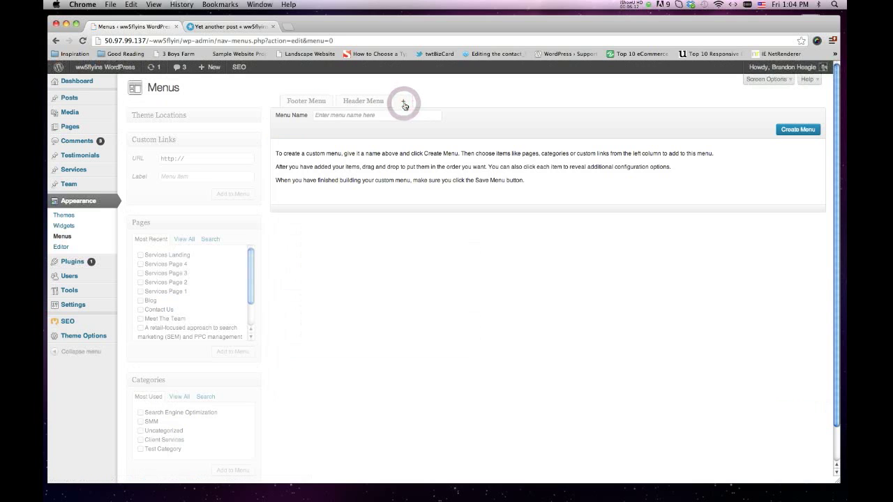
{"action": "left_click", "coordinate": [385, 114]}
{"action": "type", "text": "T"}
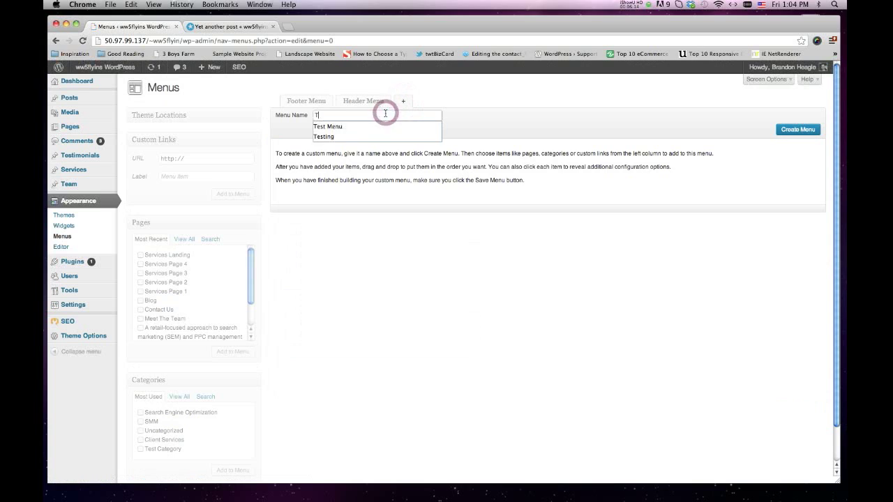
{"action": "type", "text": "est Menu"}
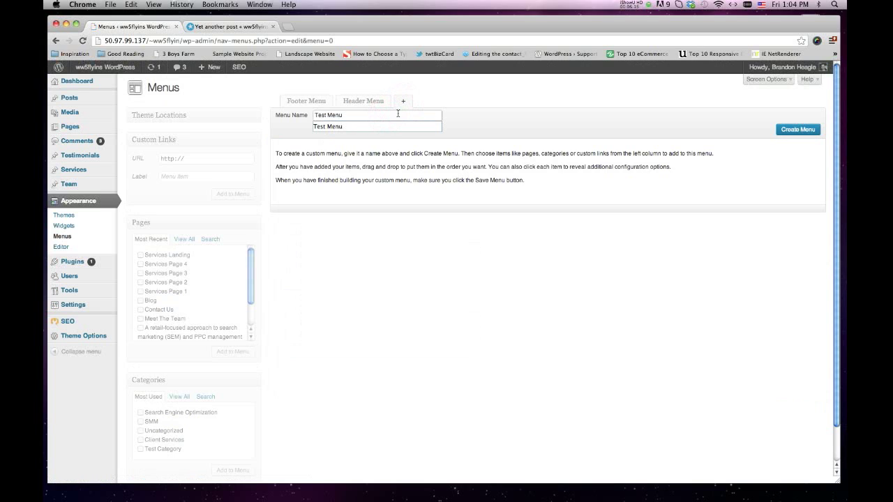
{"action": "left_click", "coordinate": [797, 130]}
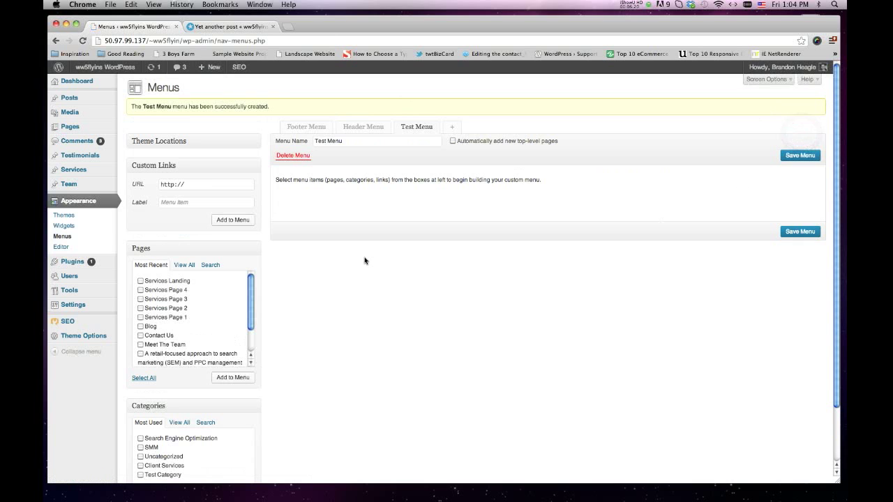
Add the pages Services Page 3, Services Page 2 and Services Page 1 to Test Menu and save the menu.
{"action": "left_click", "coordinate": [140, 298]}
{"action": "left_click", "coordinate": [140, 308]}
{"action": "left_click", "coordinate": [140, 317]}
{"action": "left_click", "coordinate": [232, 378]}
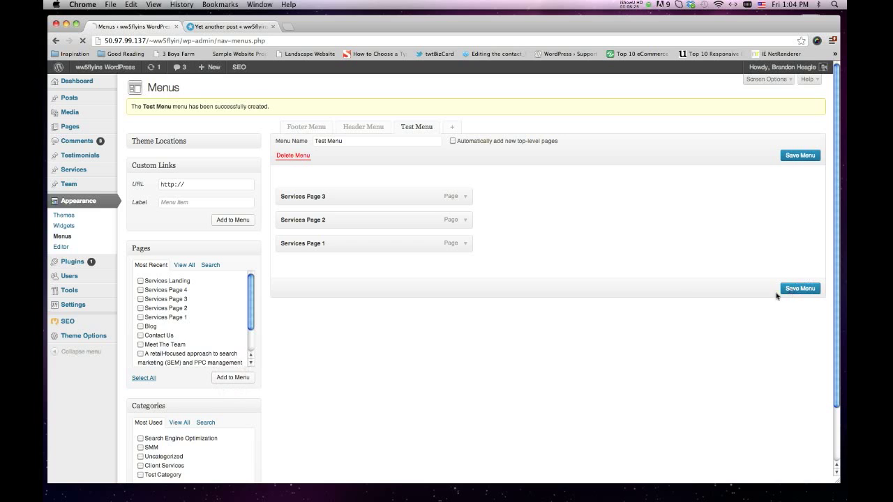
{"action": "left_click", "coordinate": [792, 289]}
Return to the Widgets settings and set the General Sidebar's Custom Menu widget to Test Menu, saving the widget.
{"action": "left_click", "coordinate": [64, 231]}
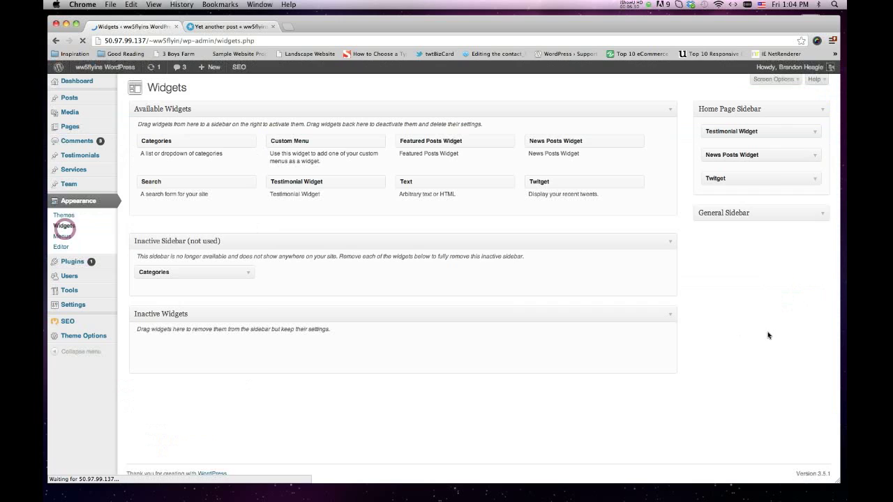
{"action": "left_click", "coordinate": [827, 237]}
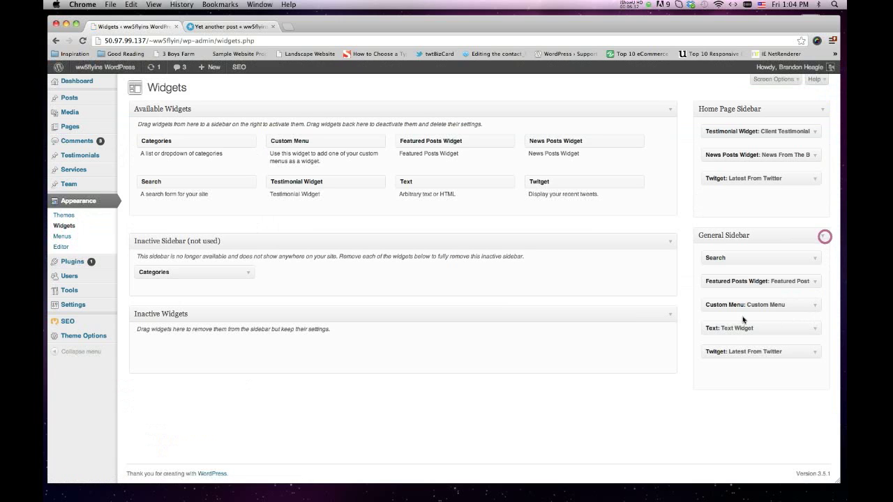
{"action": "left_click", "coordinate": [815, 306]}
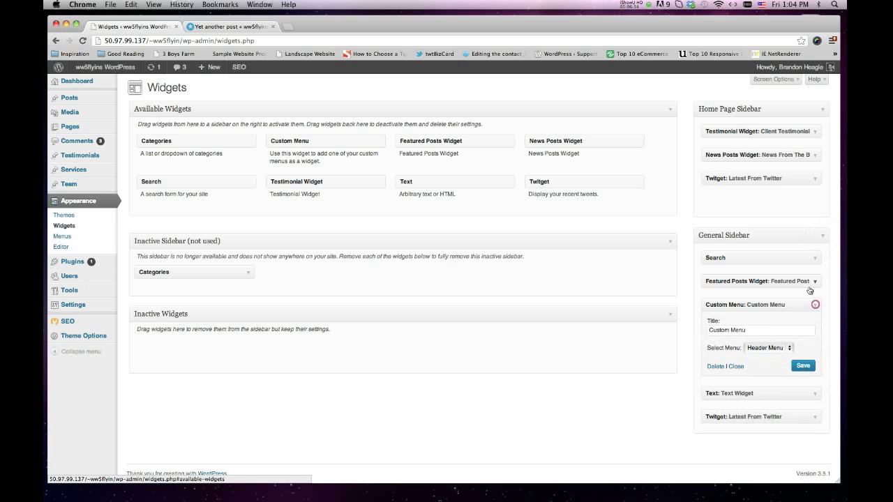
{"action": "left_click", "coordinate": [774, 349]}
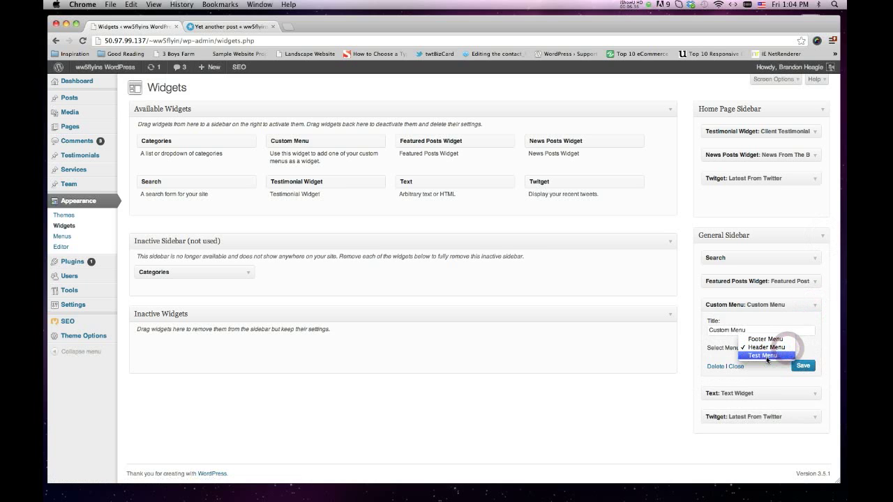
{"action": "left_click", "coordinate": [766, 355]}
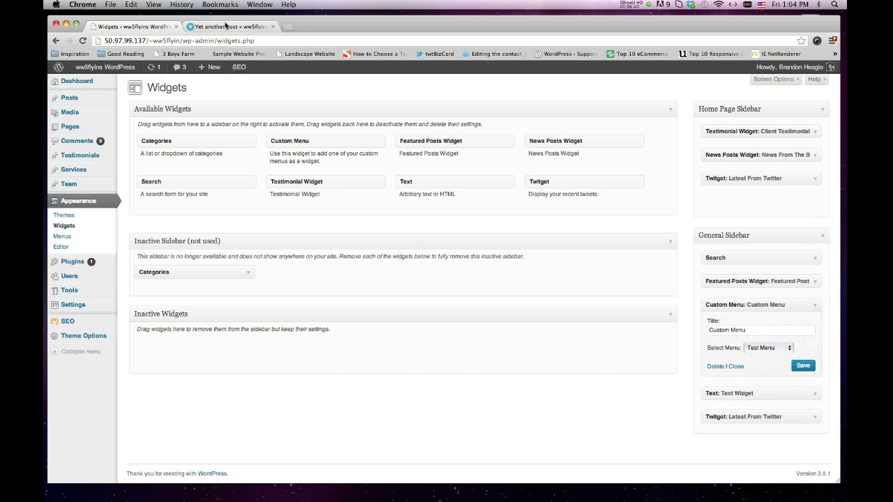
Reload "Yet another post" on the live site and check the Custom Menu section in its sidebar.
{"action": "left_click", "coordinate": [227, 25]}
{"action": "left_click", "coordinate": [83, 42]}
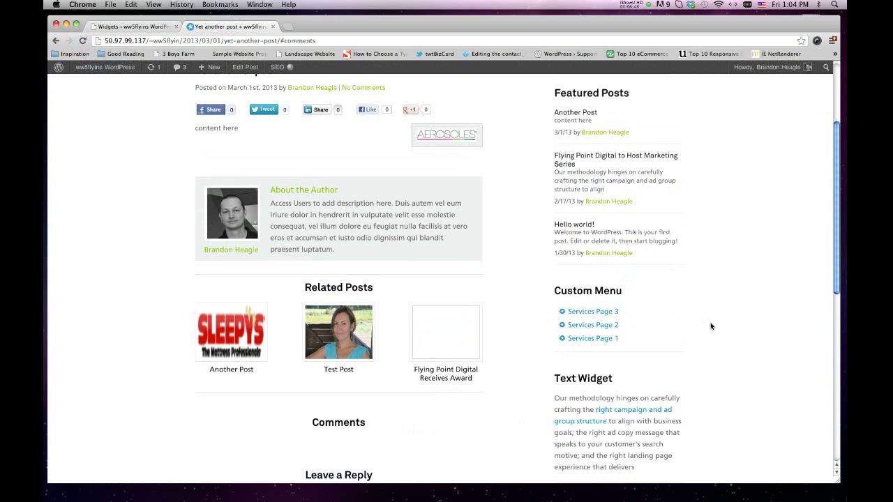
{"action": "scroll", "coordinate": [711, 312], "scroll_direction": "up", "scroll_amount": 1}
{"action": "scroll", "coordinate": [711, 312], "scroll_direction": "up", "scroll_amount": 4}
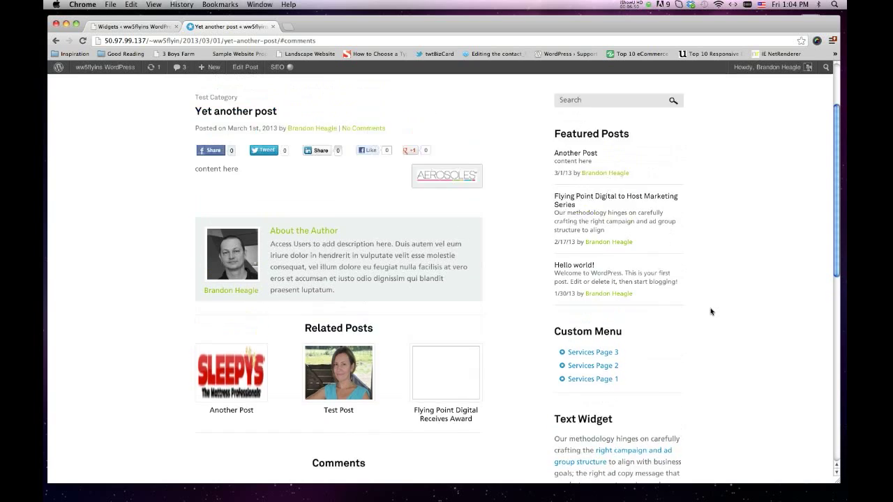